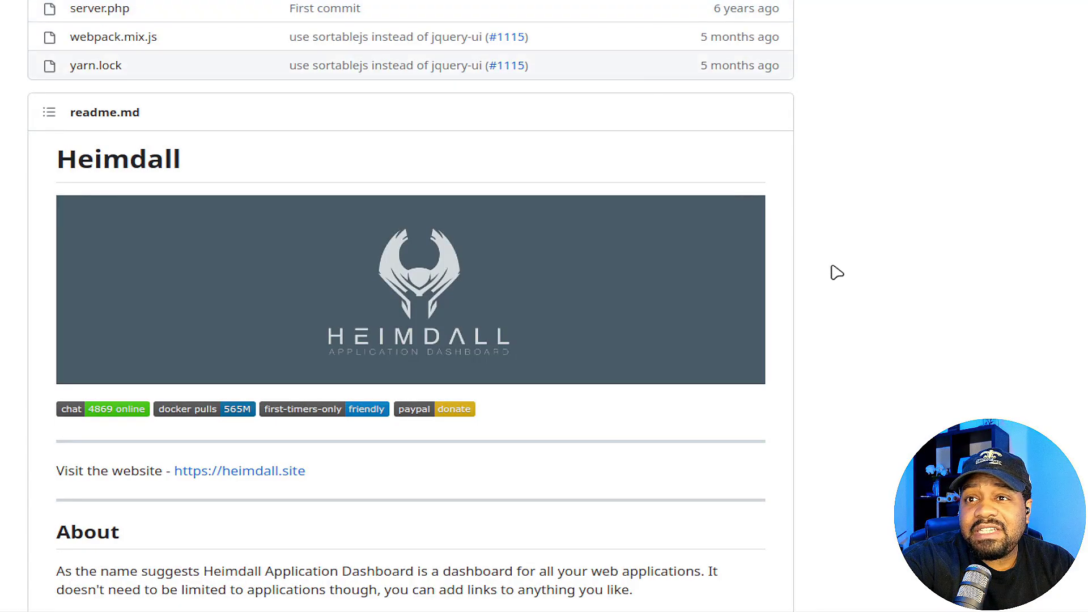
- Scroll heimdall.site past the feature and App Support panels to the Installation section
{"action": "scroll", "coordinate": [835, 272], "scroll_direction": "up", "scroll_amount": 15}
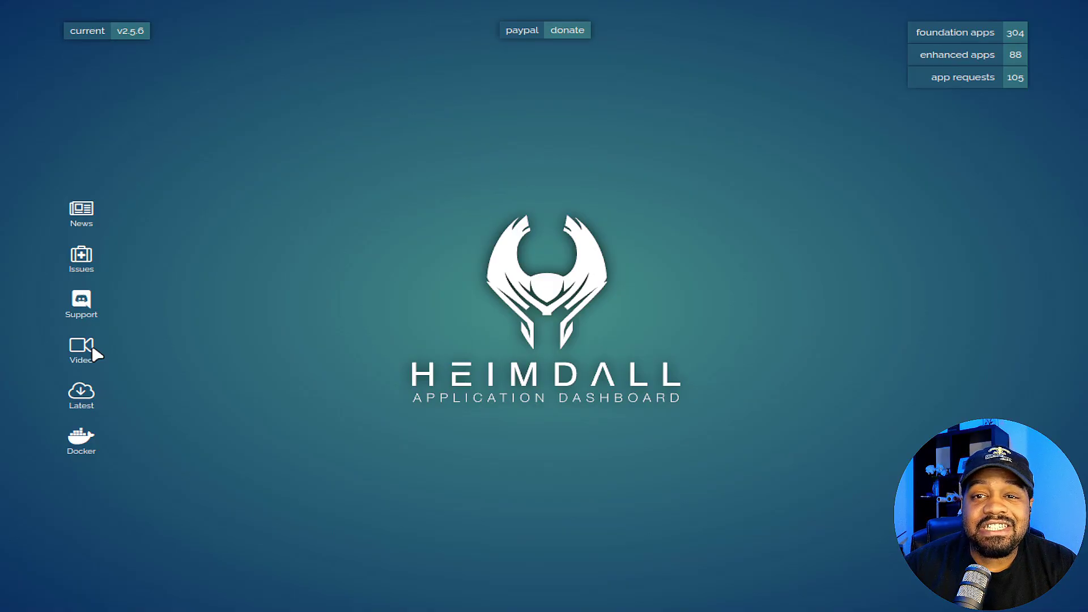
{"action": "scroll", "coordinate": [818, 344], "scroll_direction": "down", "scroll_amount": 6}
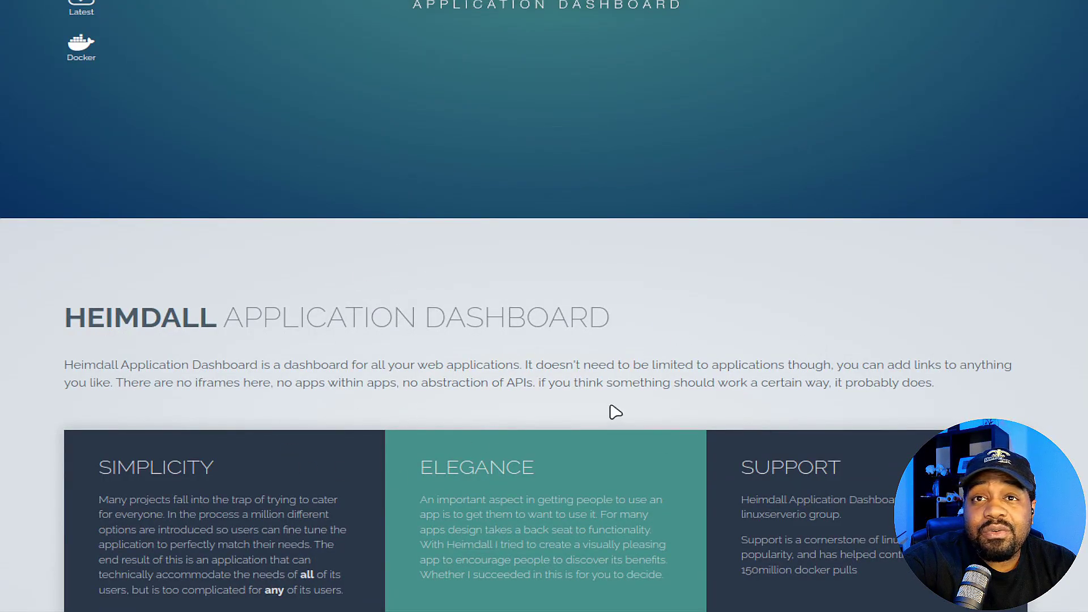
{"action": "scroll", "coordinate": [613, 413], "scroll_direction": "down", "scroll_amount": 7}
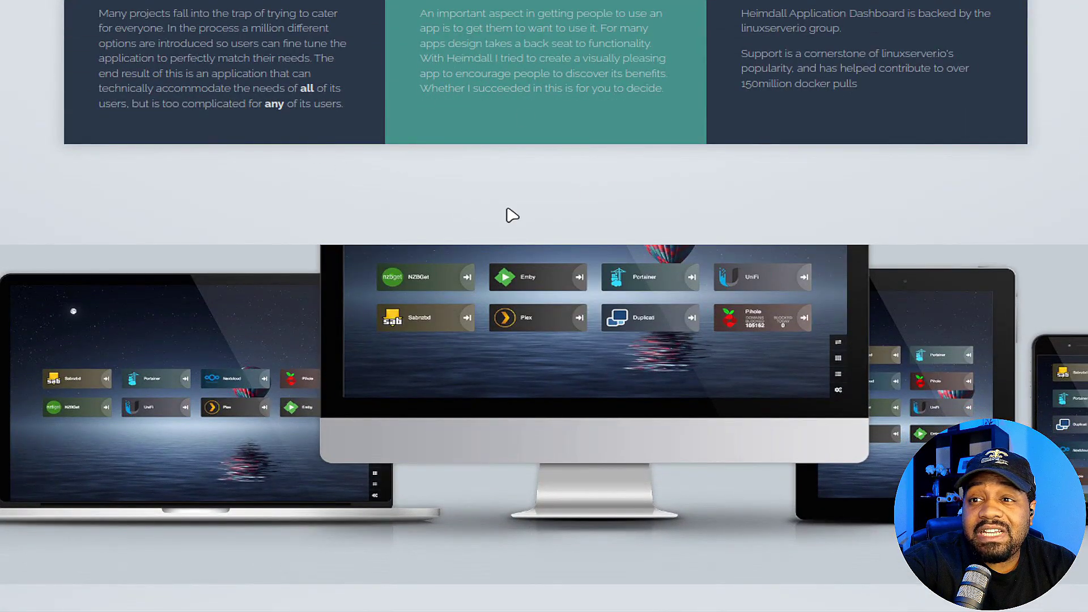
{"action": "scroll", "coordinate": [511, 215], "scroll_direction": "down", "scroll_amount": 6}
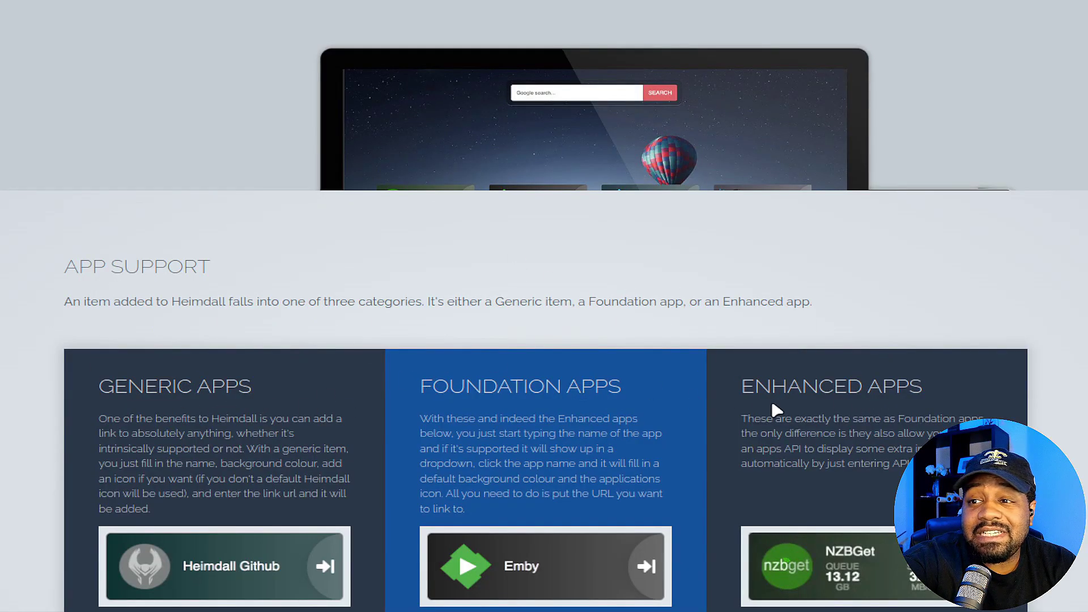
{"action": "scroll", "coordinate": [478, 253], "scroll_direction": "down", "scroll_amount": 3}
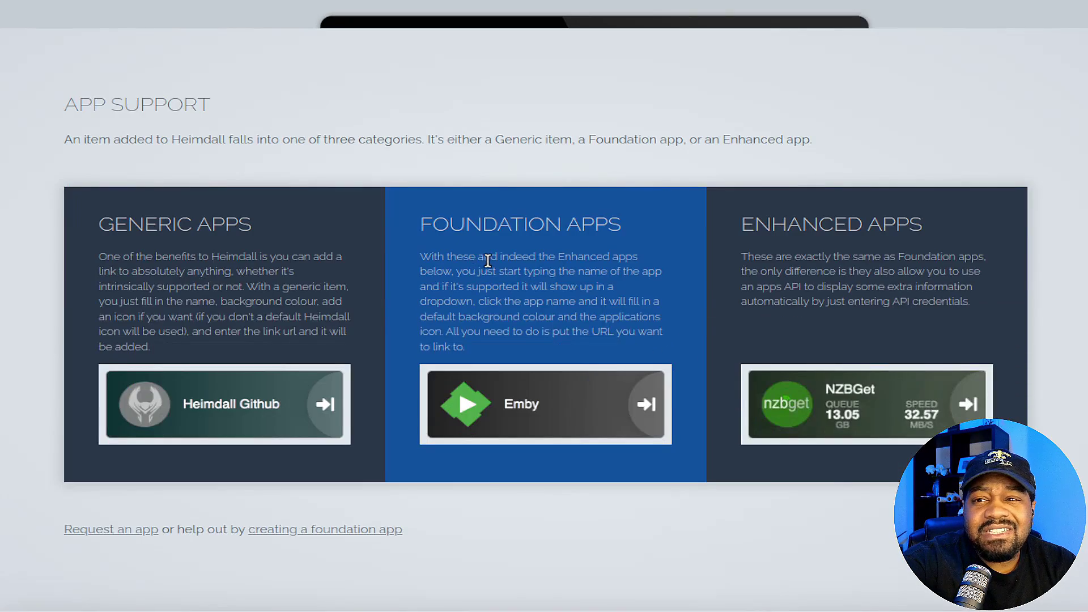
{"action": "scroll", "coordinate": [489, 258], "scroll_direction": "down", "scroll_amount": 4}
{"action": "scroll", "coordinate": [490, 261], "scroll_direction": "down", "scroll_amount": 3}
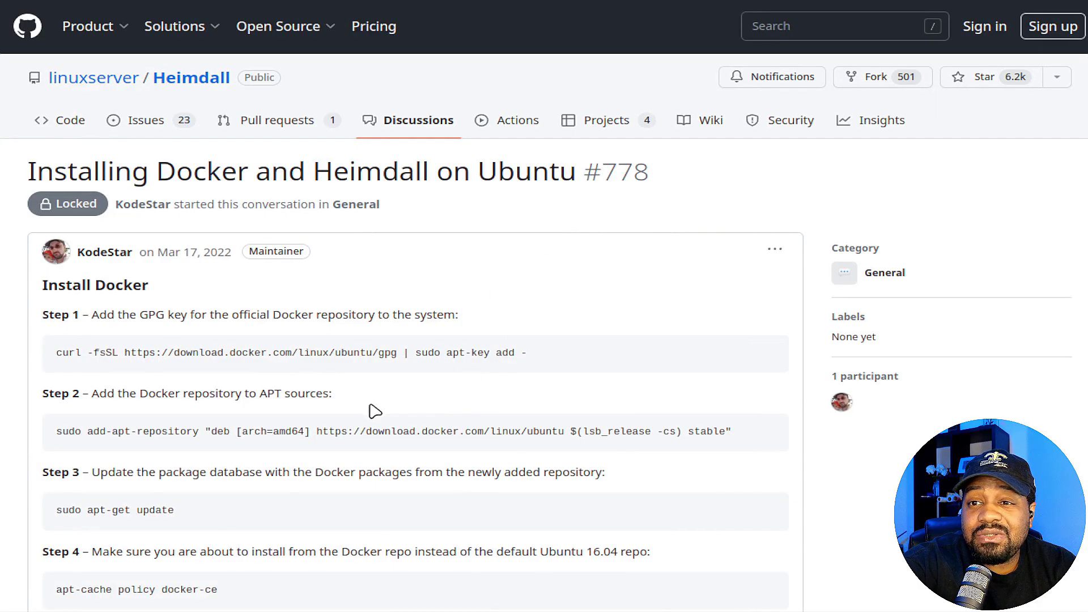
- Scroll through the 'Installing Docker and Heimdall on Ubuntu #778' discussion's install steps
{"action": "scroll", "coordinate": [513, 307], "scroll_direction": "down", "scroll_amount": 8}
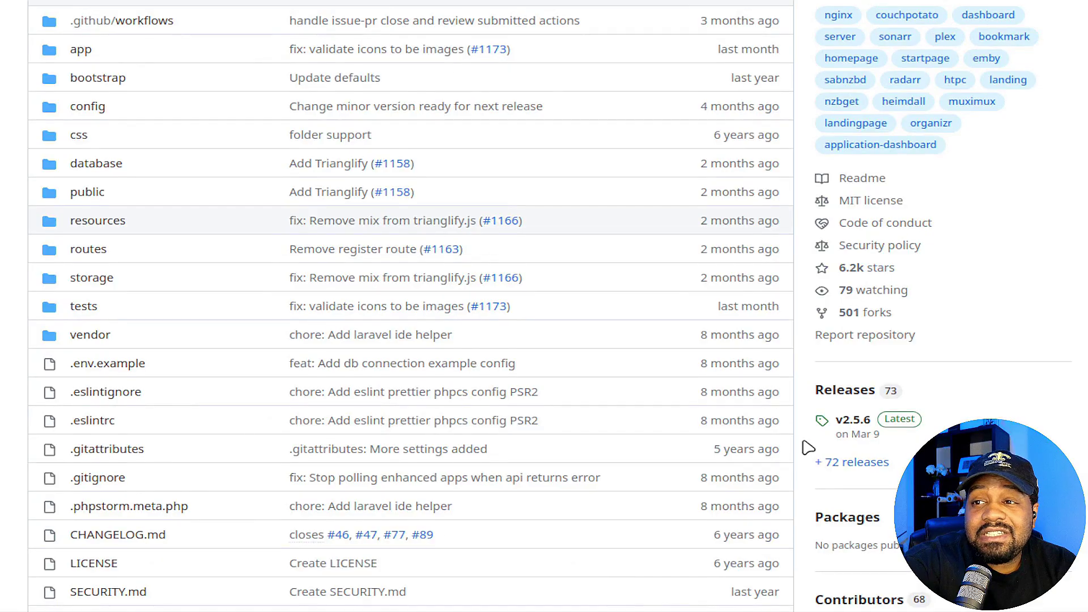
{"action": "scroll", "coordinate": [809, 444], "scroll_direction": "up", "scroll_amount": 5}
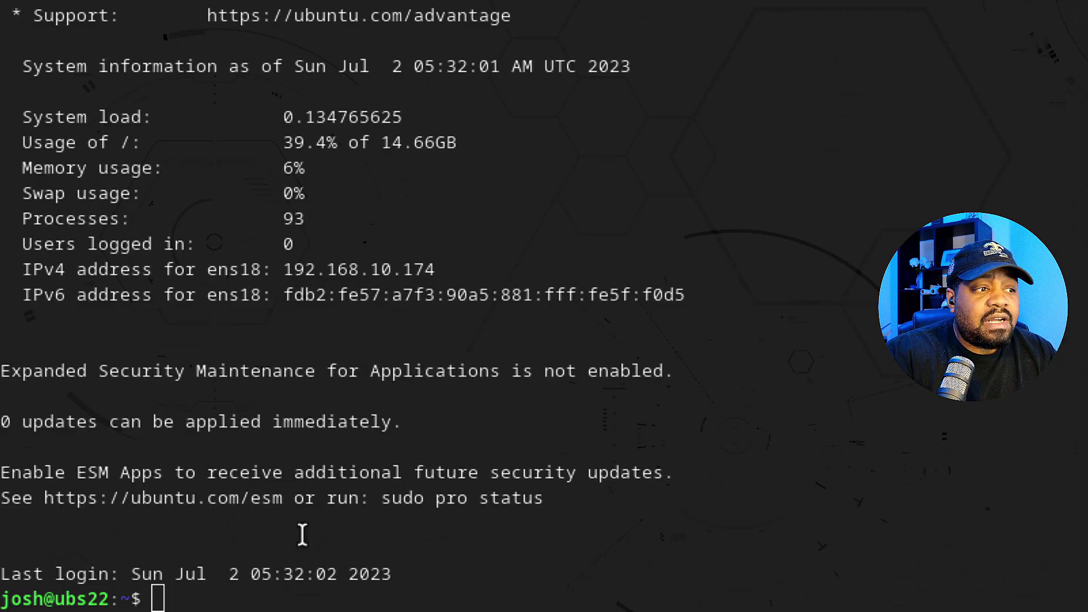
- Refresh the Ubuntu server's package lists with sudo apt update
{"action": "left_click", "coordinate": [466, 572]}
{"action": "type", "text": "sudo apt update"}
{"action": "key", "text": "Return"}
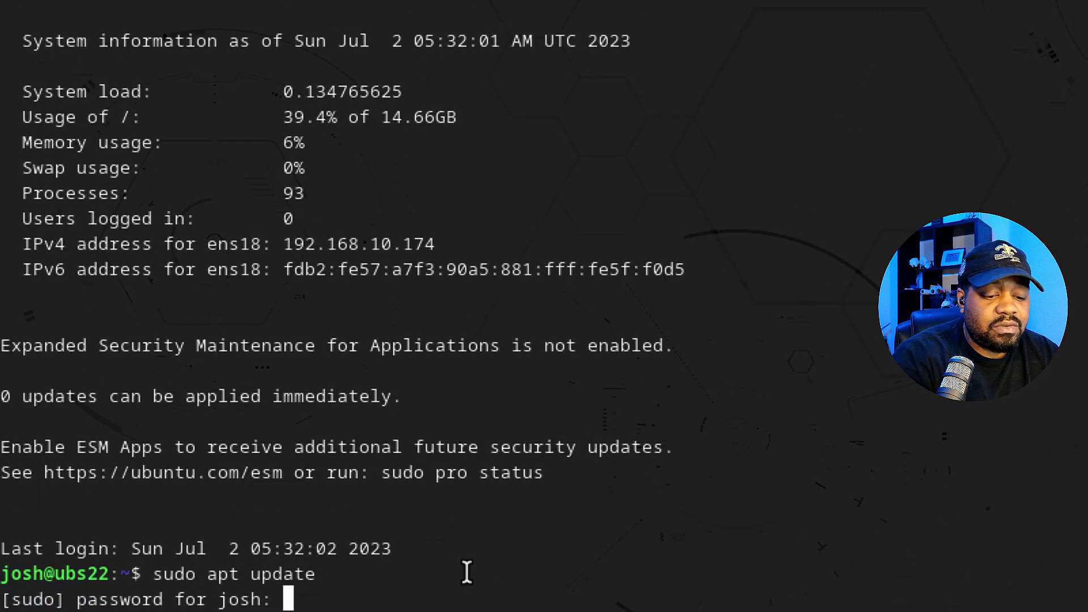
{"action": "key", "text": "Return"}
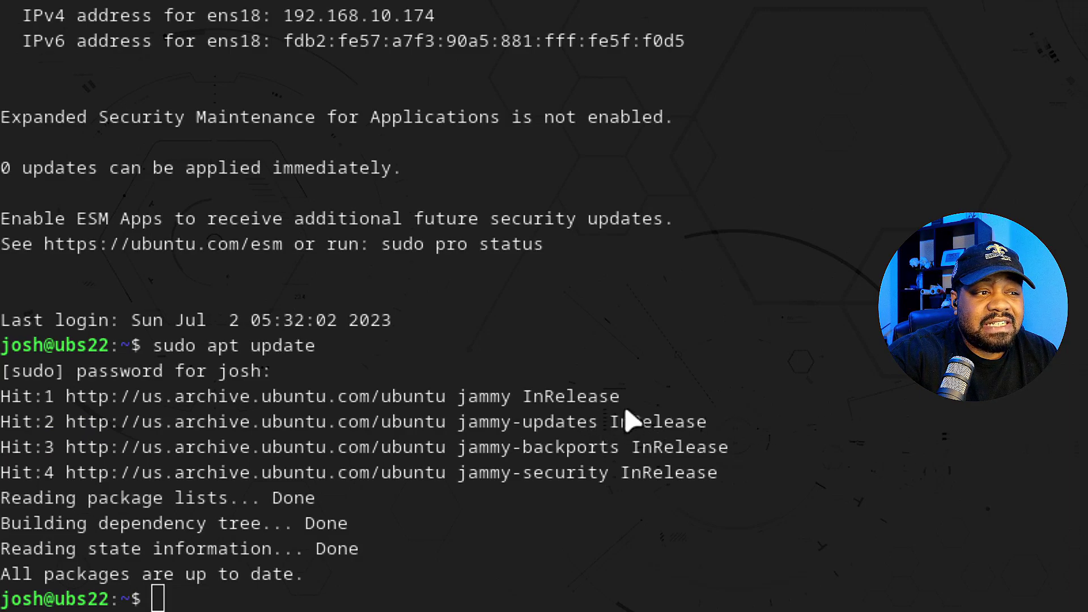
- Install apt-transport-https, ca-certificates, curl and software-properties-common, confirming the install
{"action": "right_click", "coordinate": [363, 598]}
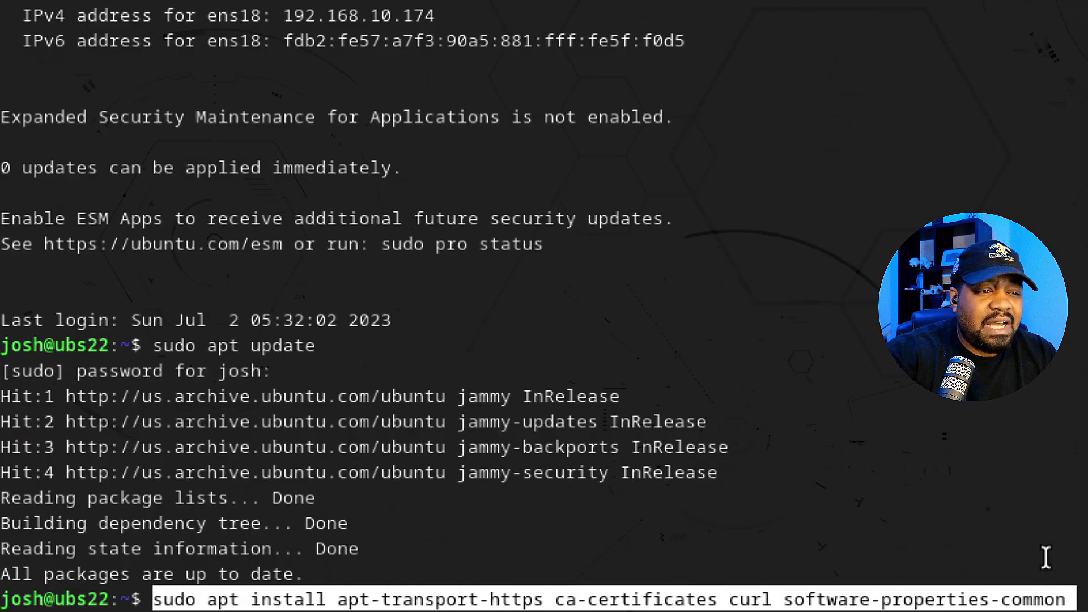
{"action": "key", "text": "Return"}
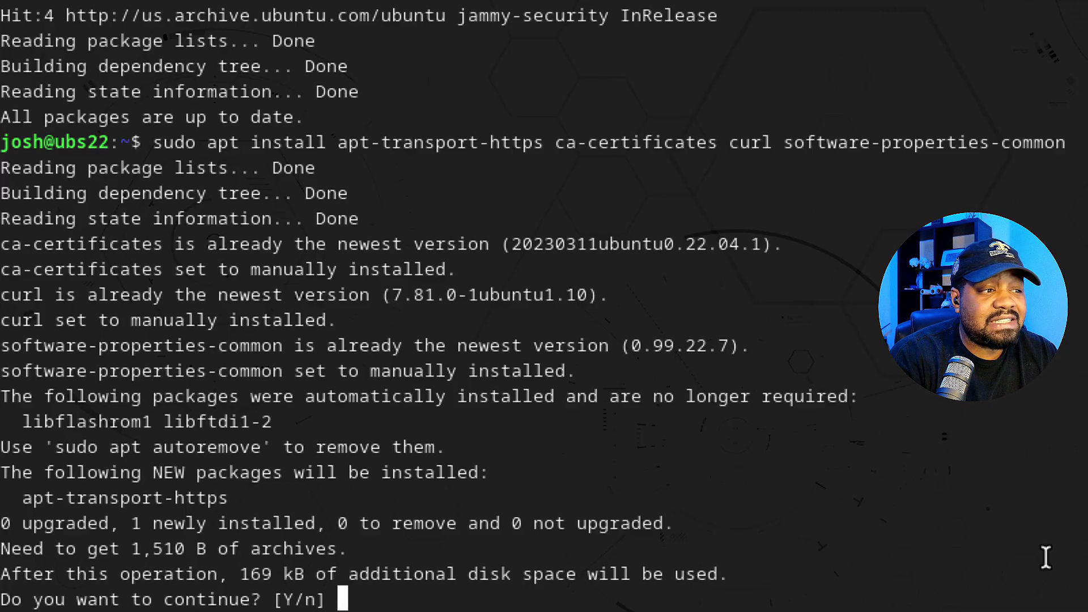
{"action": "key", "text": "Return"}
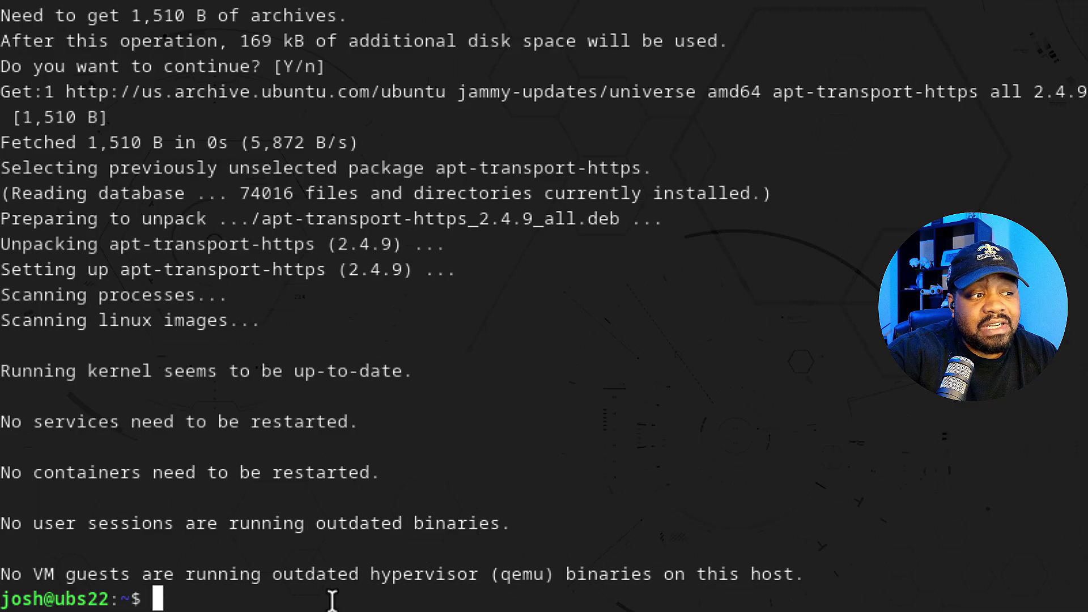
- Add Docker's GPG key and the download.docker.com docker.list apt repository
{"action": "type", "text": "curl -fsSL https://download.docker.com/linux/ubuntu/gpg | sudo gpg --dearmor -o /usr/share/keyrings/docker-archive-keyring.gpg"}
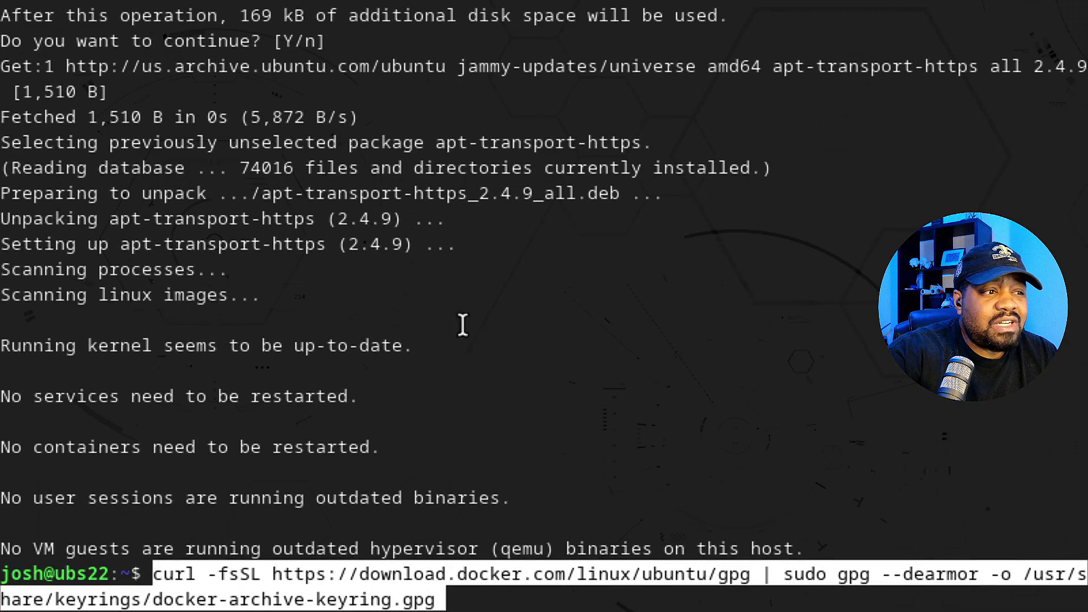
{"action": "key", "text": "Return"}
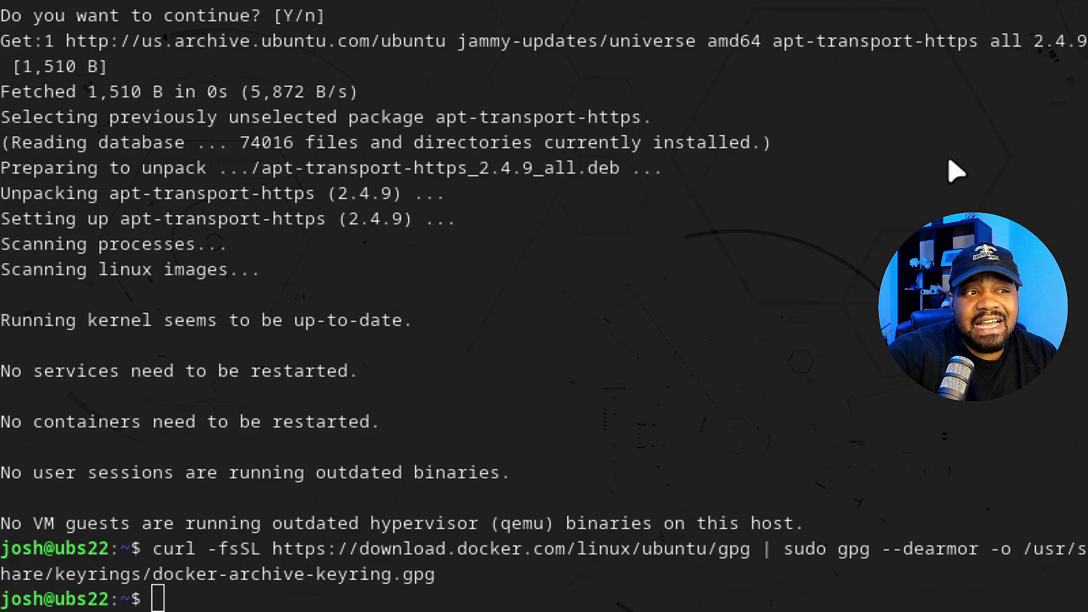
{"action": "left_click", "coordinate": [339, 597]}
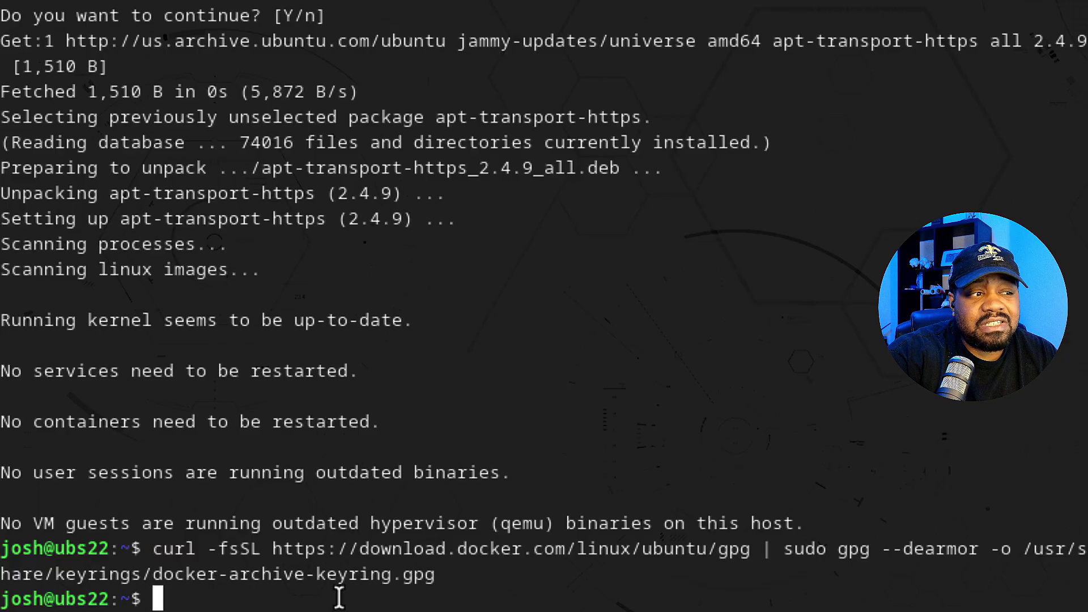
{"action": "right_click", "coordinate": [455, 189]}
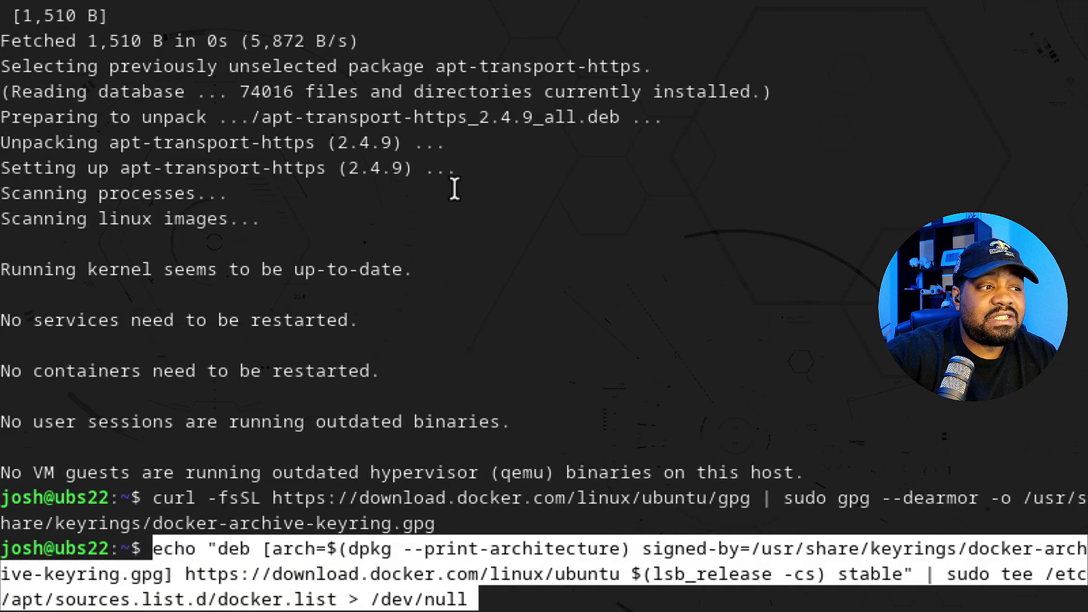
{"action": "key", "text": "Return"}
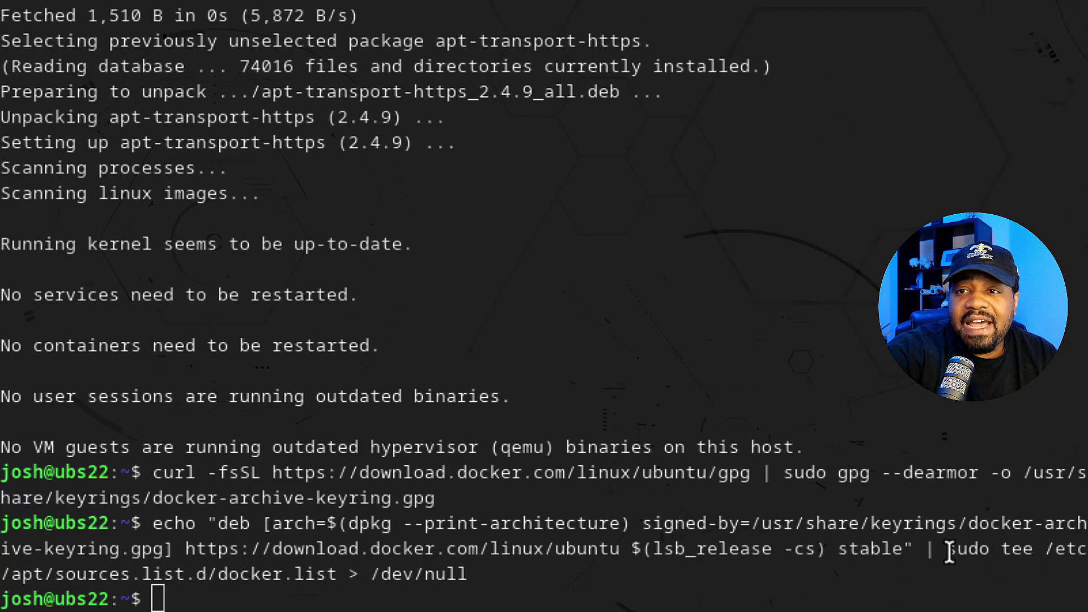
- Run sudo apt update to fetch Docker's jammy stable package lists
{"action": "left_click", "coordinate": [870, 550]}
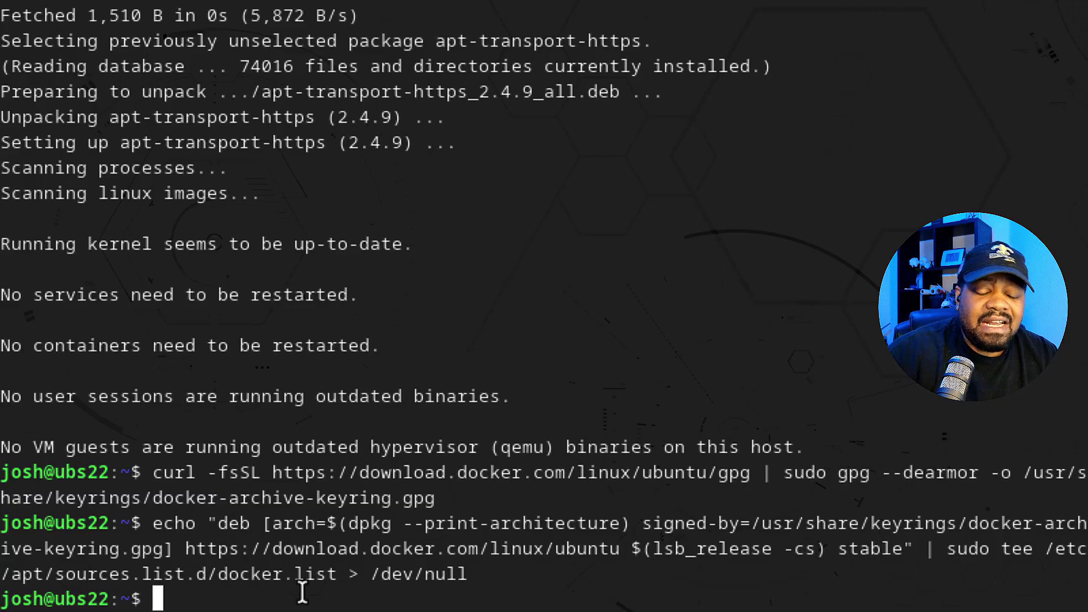
{"action": "type", "text": "sudo "}
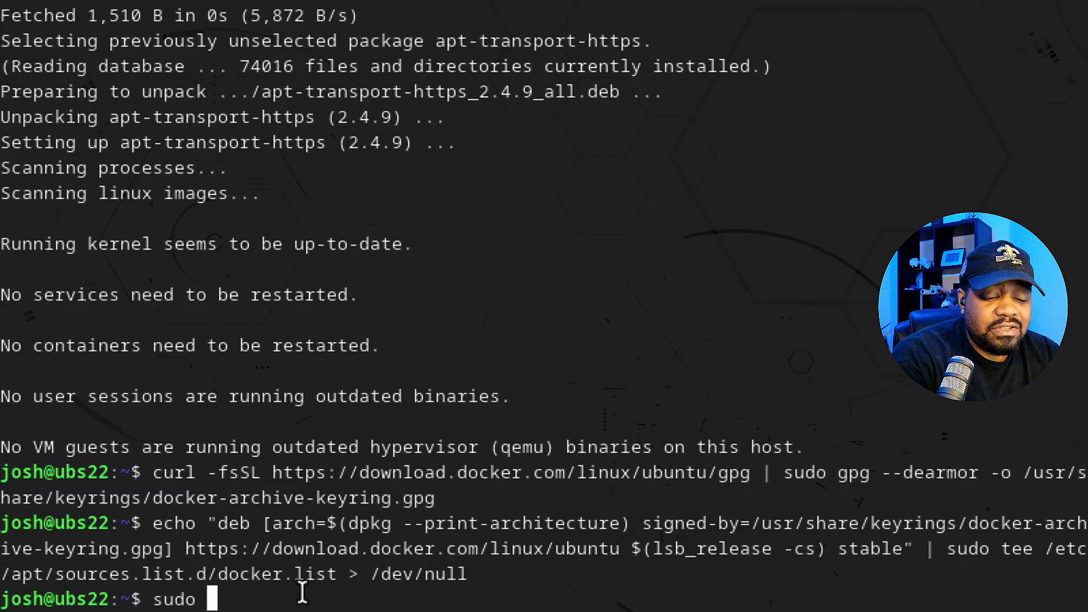
{"action": "type", "text": "apt update"}
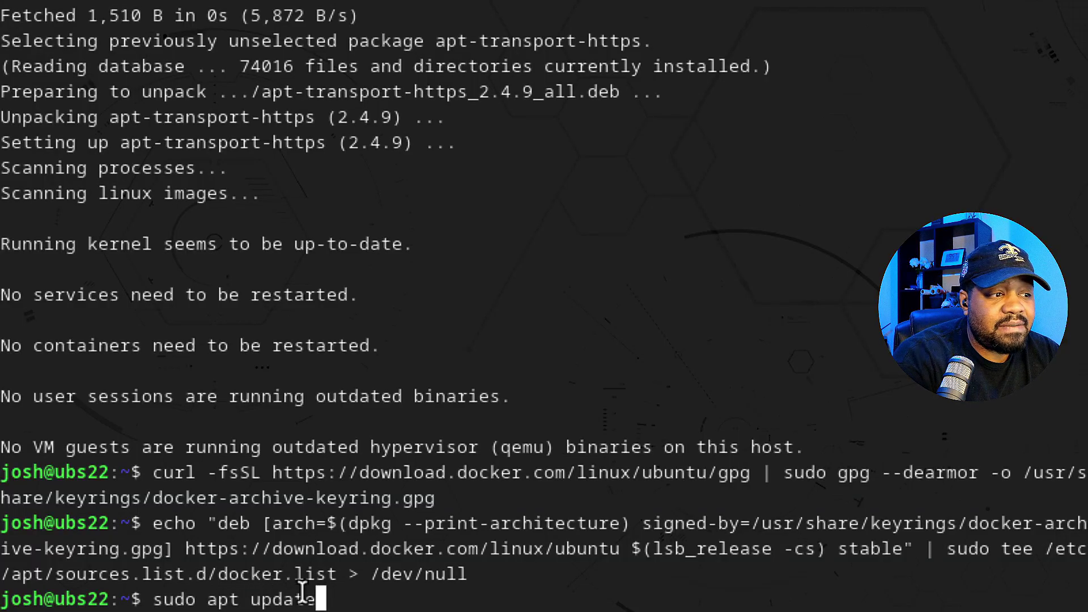
{"action": "key", "text": "Return"}
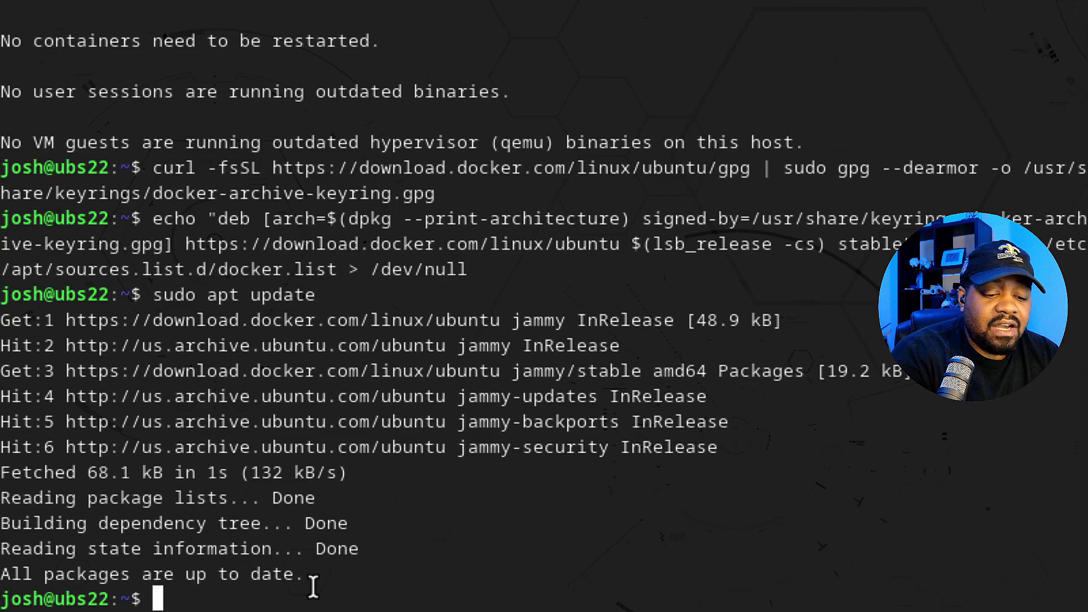
- Check apt-cache policy docker-ce: candidate 5:24.0.2 from download.docker.com jammy/stable
{"action": "type", "text": "apt-ca"}
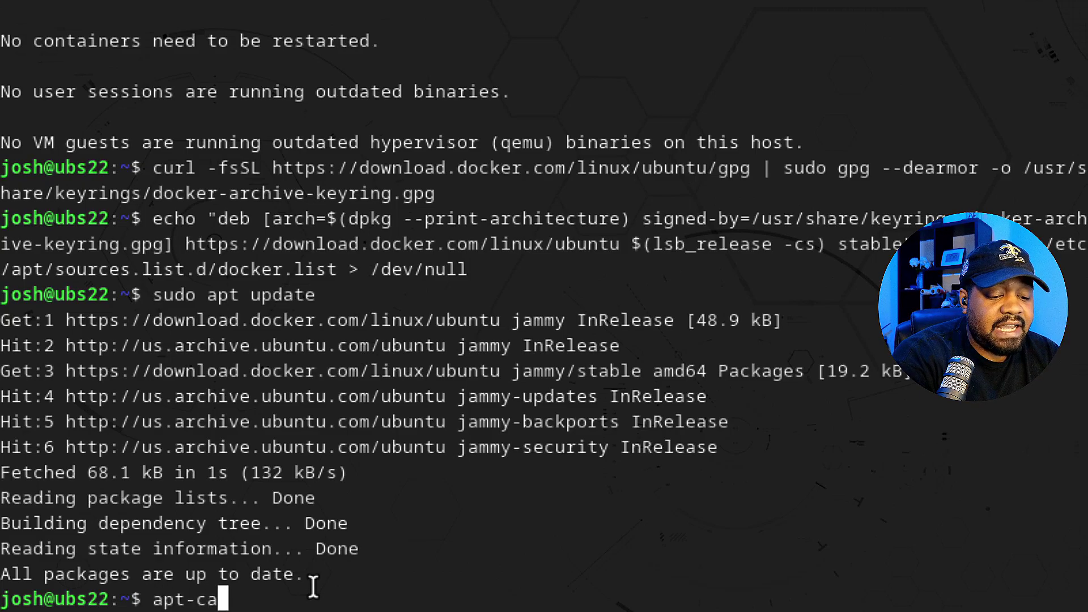
{"action": "type", "text": "che pol"}
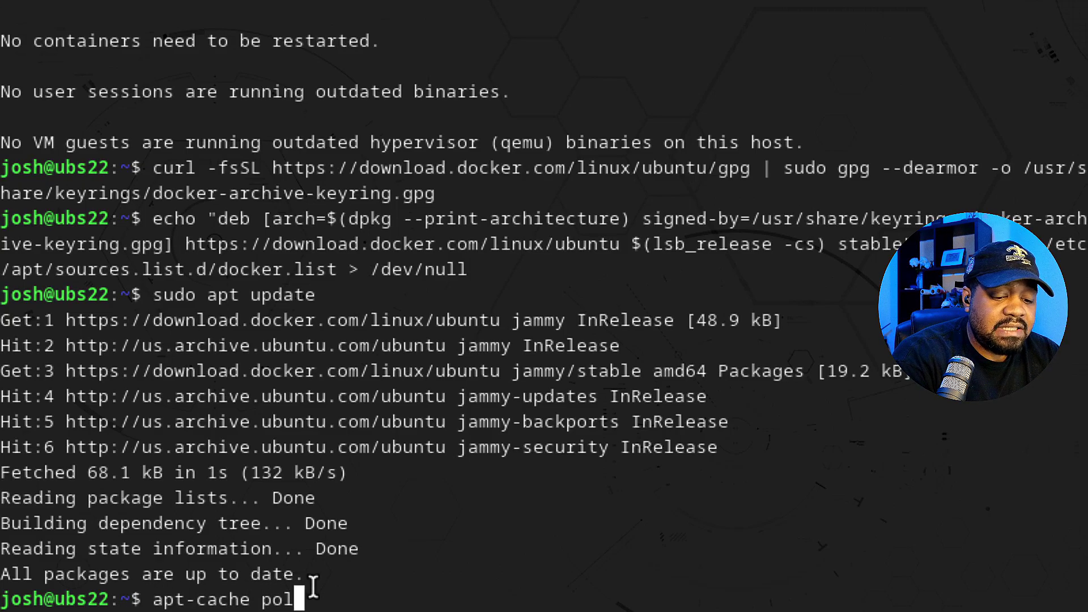
{"action": "type", "text": "icy docker-ce"}
{"action": "key", "text": "Return"}
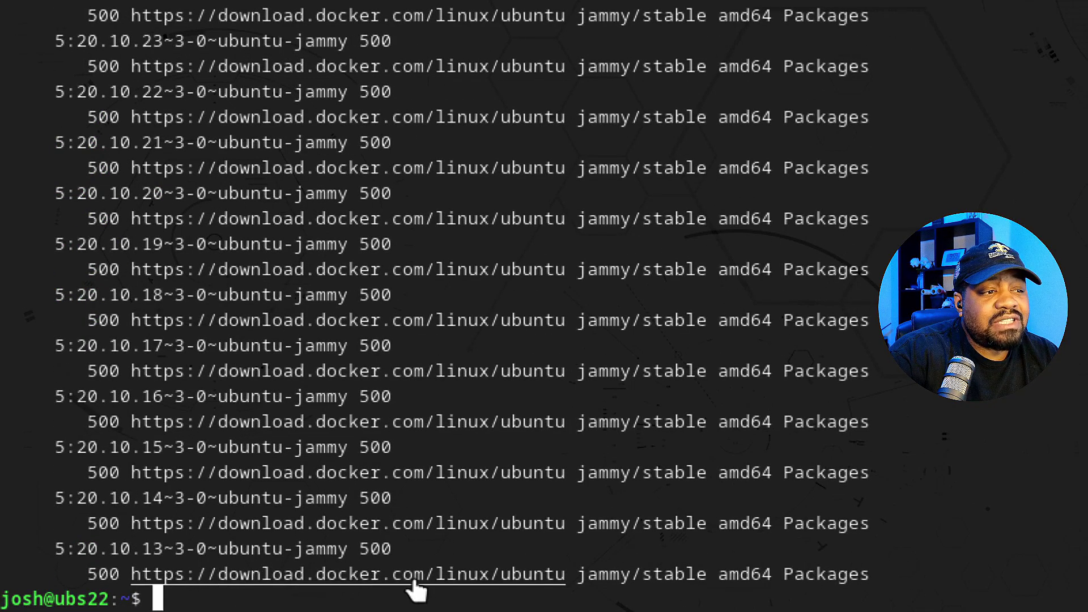
{"action": "left_click_drag", "start_coordinate": [894, 571], "coordinate": [75, 92]}
{"action": "scroll", "coordinate": [499, 235], "scroll_direction": "up", "scroll_amount": 2}
{"action": "scroll", "coordinate": [178, 189], "scroll_direction": "up", "scroll_amount": 7}
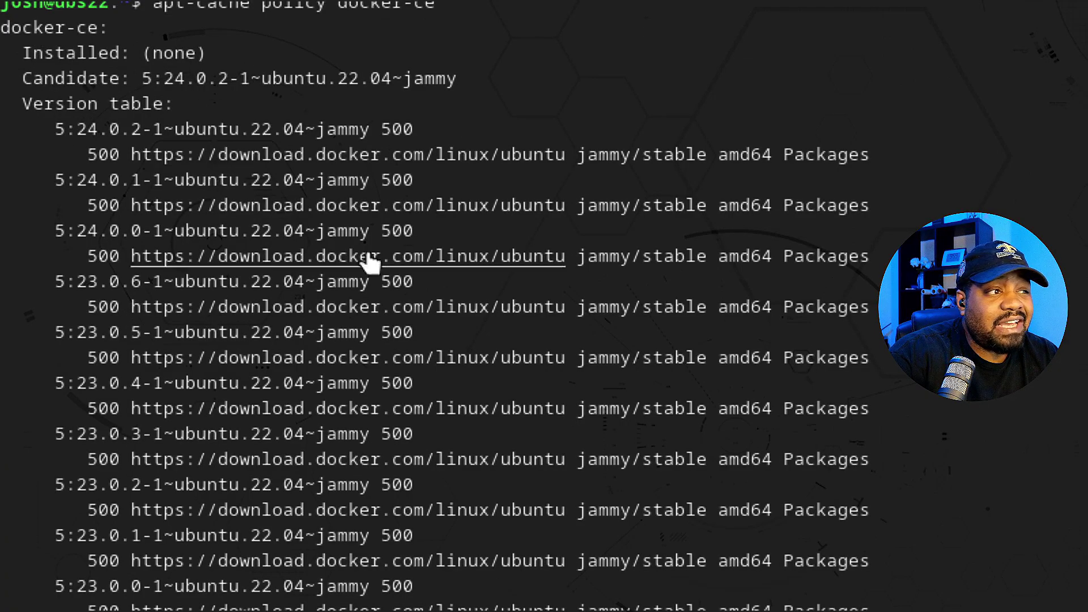
{"action": "scroll", "coordinate": [517, 566], "scroll_direction": "down", "scroll_amount": 8}
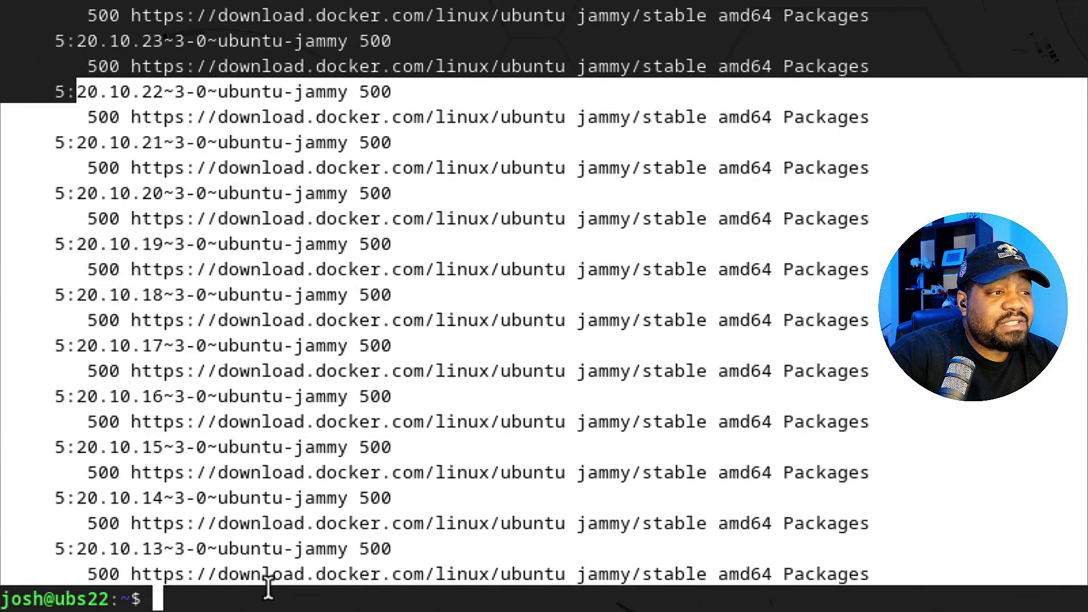
{"action": "left_click", "coordinate": [270, 598]}
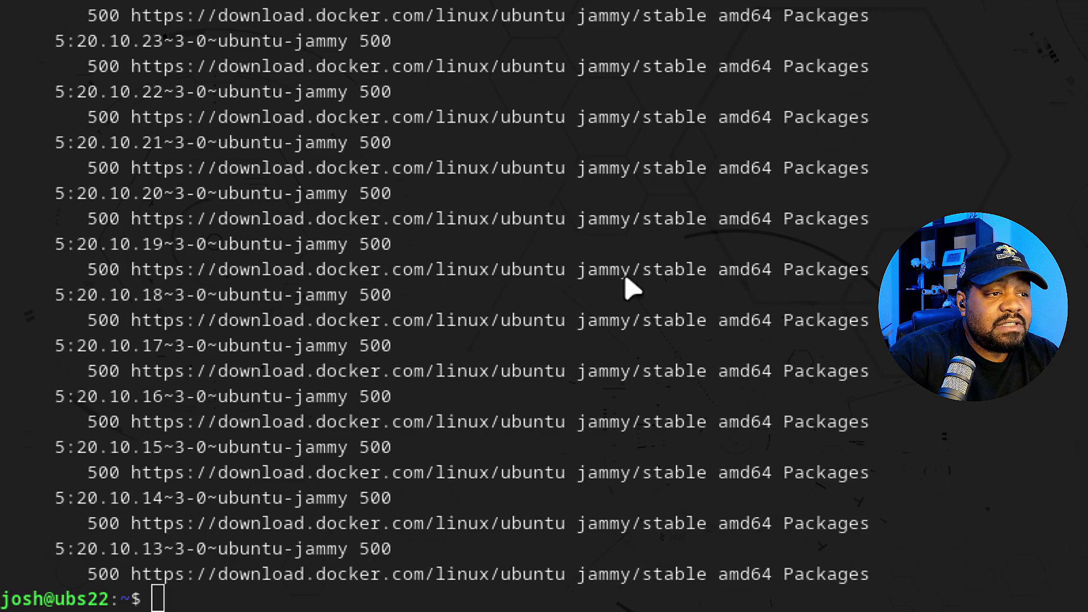
{"action": "left_click", "coordinate": [344, 600]}
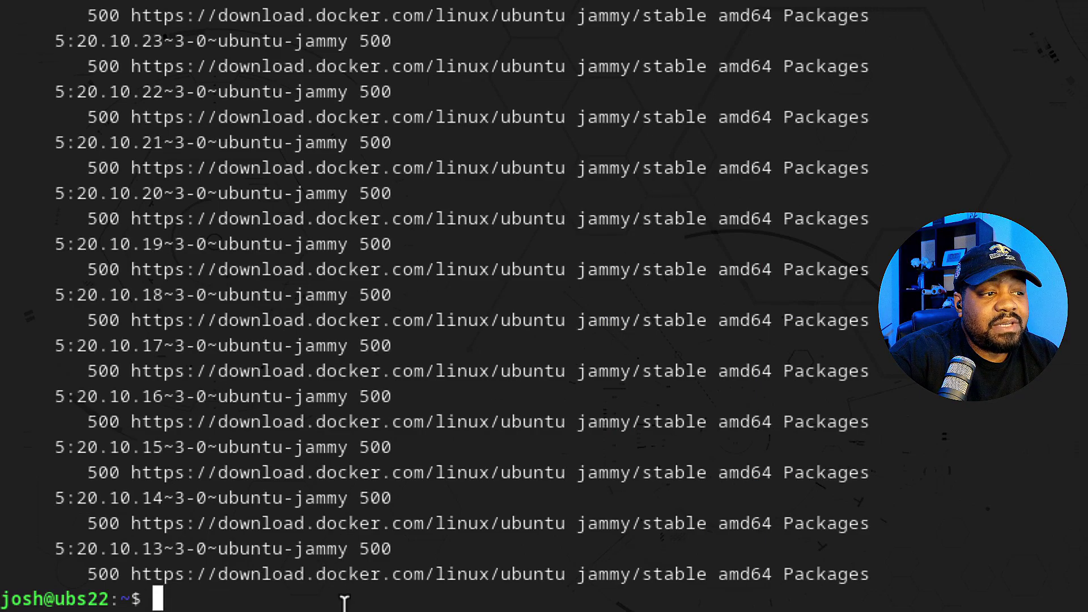
- Install docker-ce 5:24.0.2 with containerd, buildx, compose and rootless-extras, accepting the prompt
{"action": "type", "text": "sudo apt install docker-ce"}
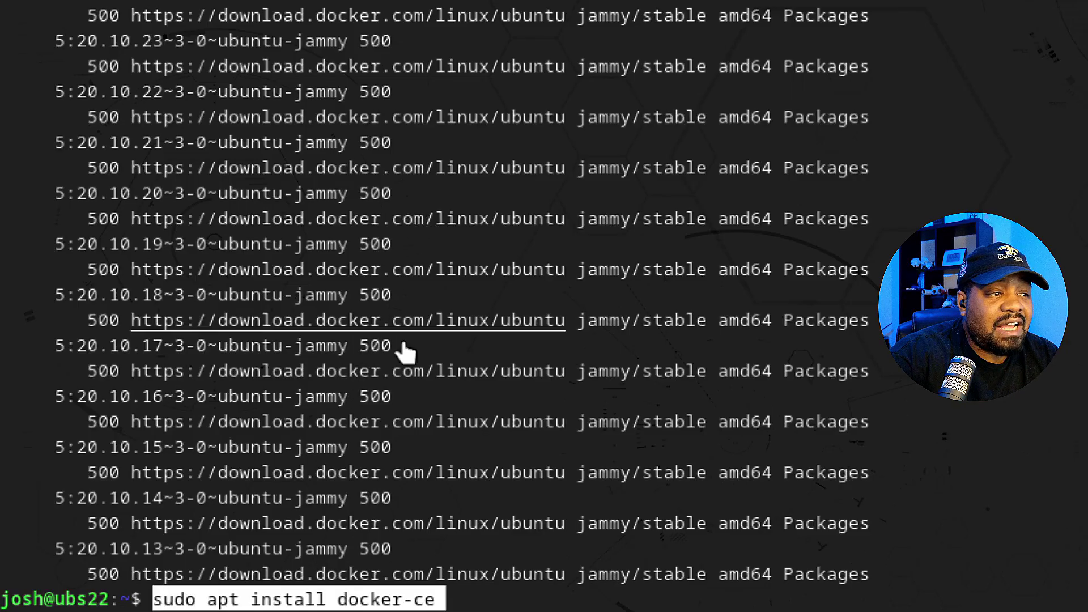
{"action": "key", "text": "Return"}
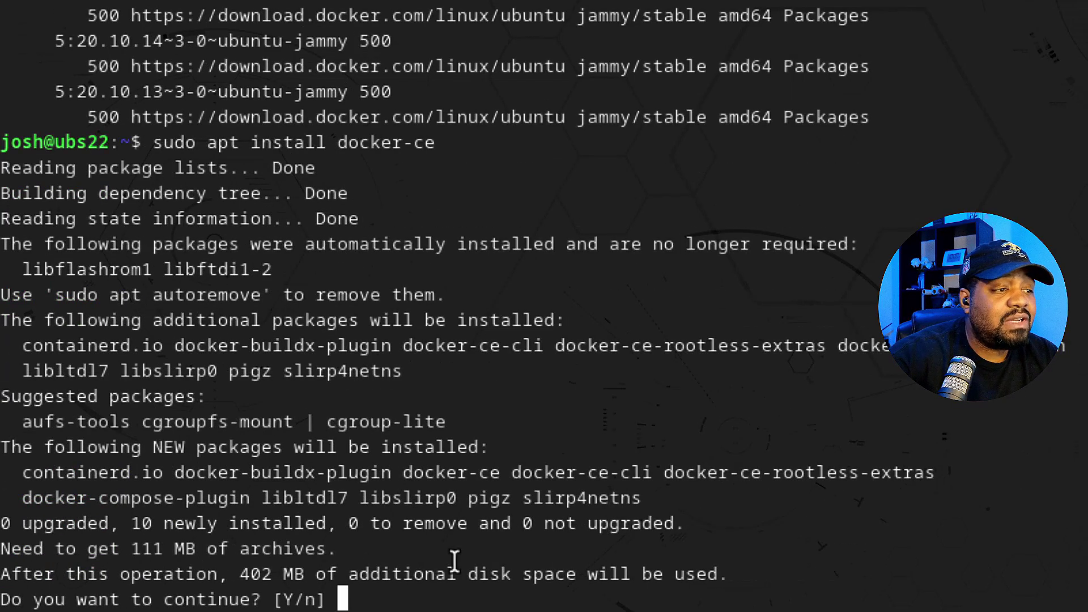
{"action": "key", "text": "Return"}
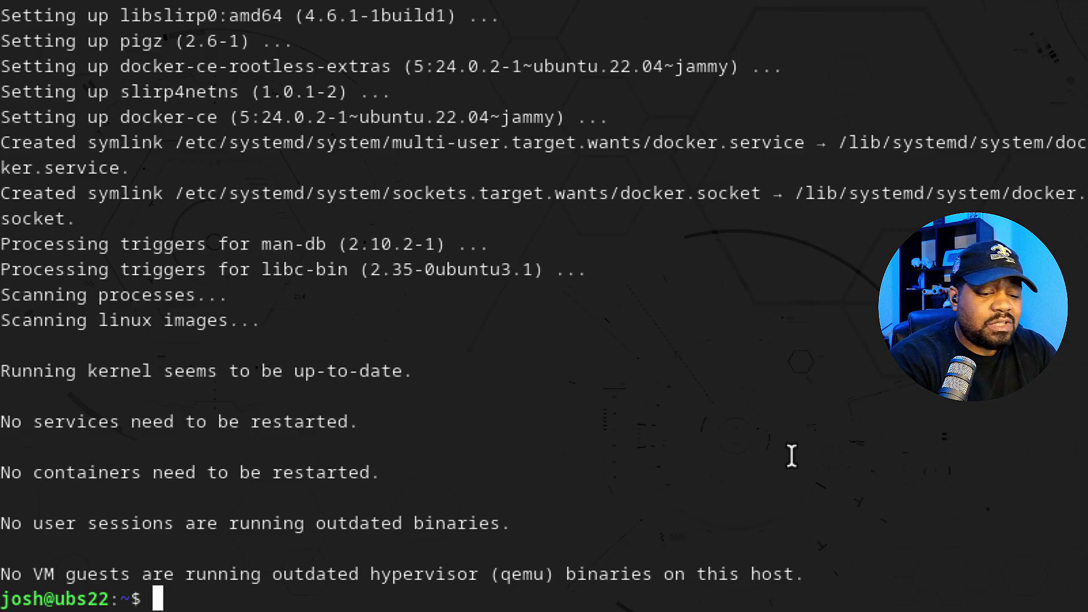
{"action": "type", "text": "sudo"}
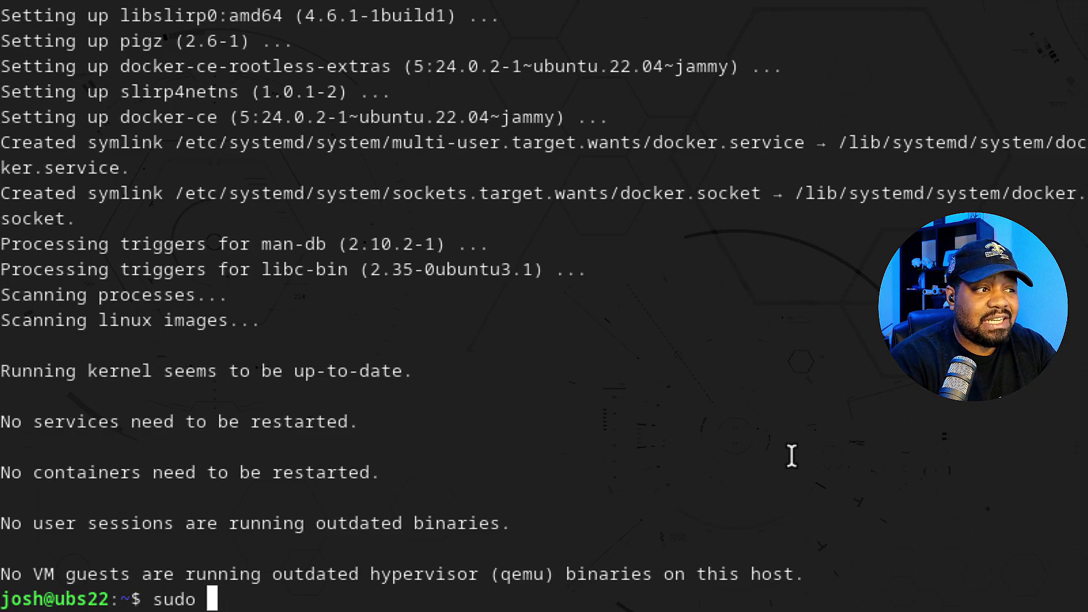
- Run systemctl status docker.service and highlight its 'active (running)' and 'enabled' states
{"action": "type", "text": "systemctl "}
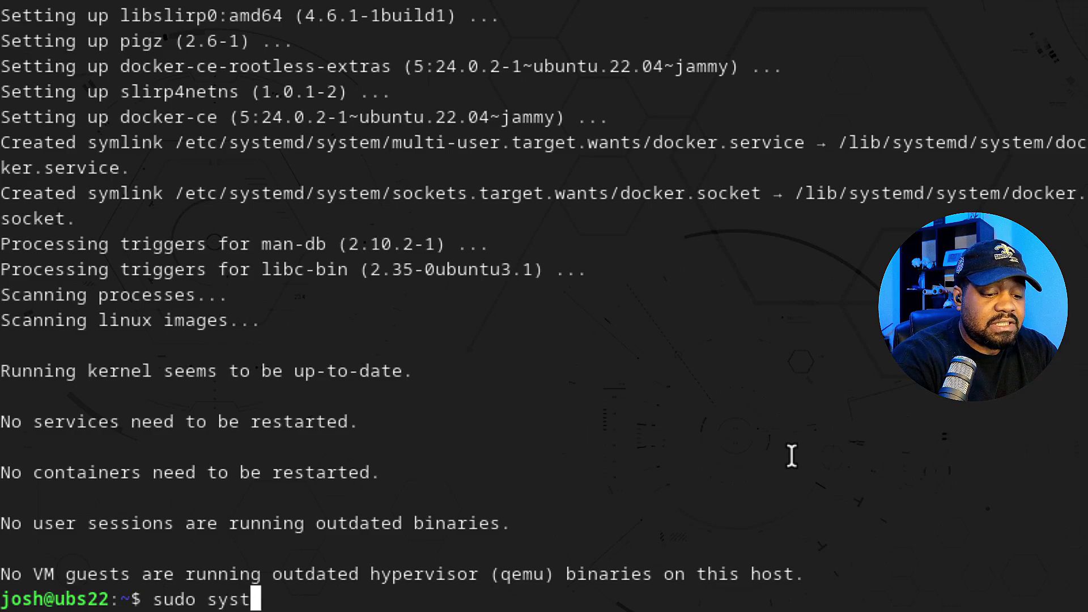
{"action": "type", "text": "status docker.se"}
{"action": "key", "text": "Tab"}
{"action": "key", "text": "Return"}
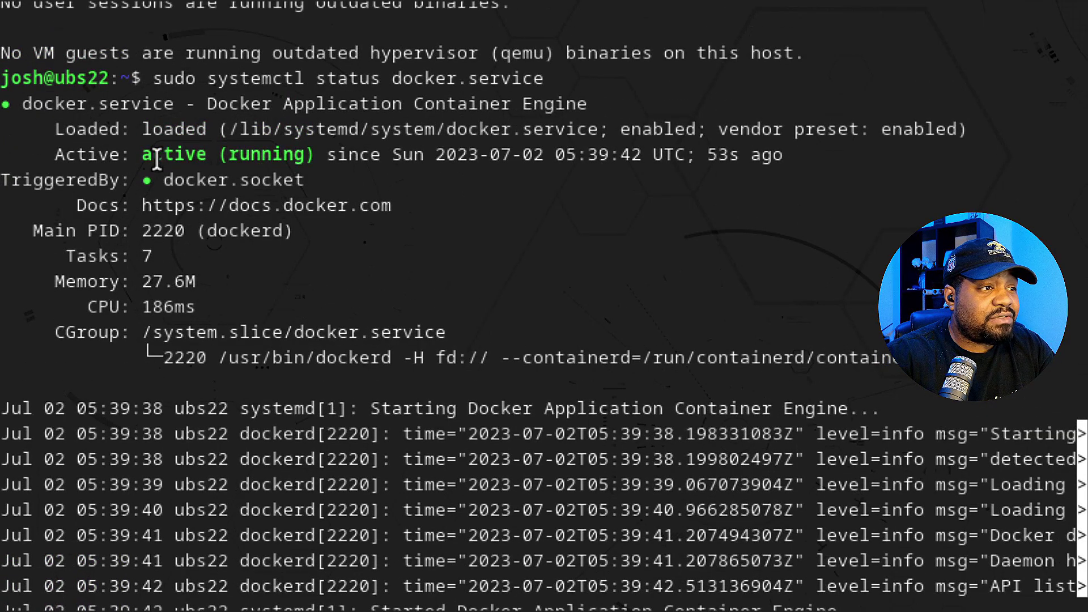
{"action": "left_click_drag", "start_coordinate": [151, 154], "coordinate": [425, 155]}
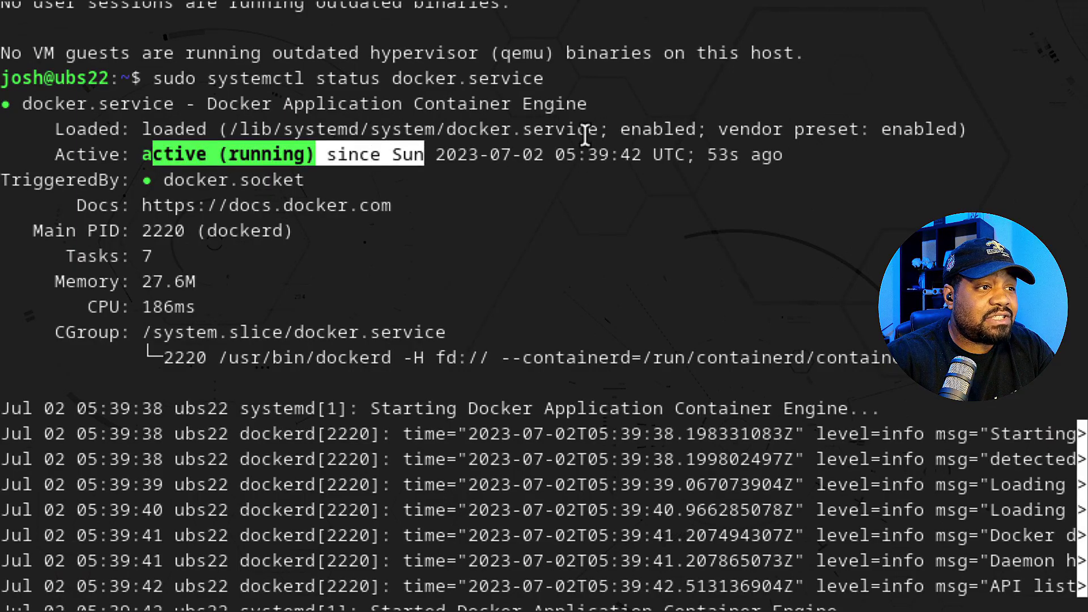
{"action": "left_click_drag", "start_coordinate": [620, 130], "coordinate": [697, 120]}
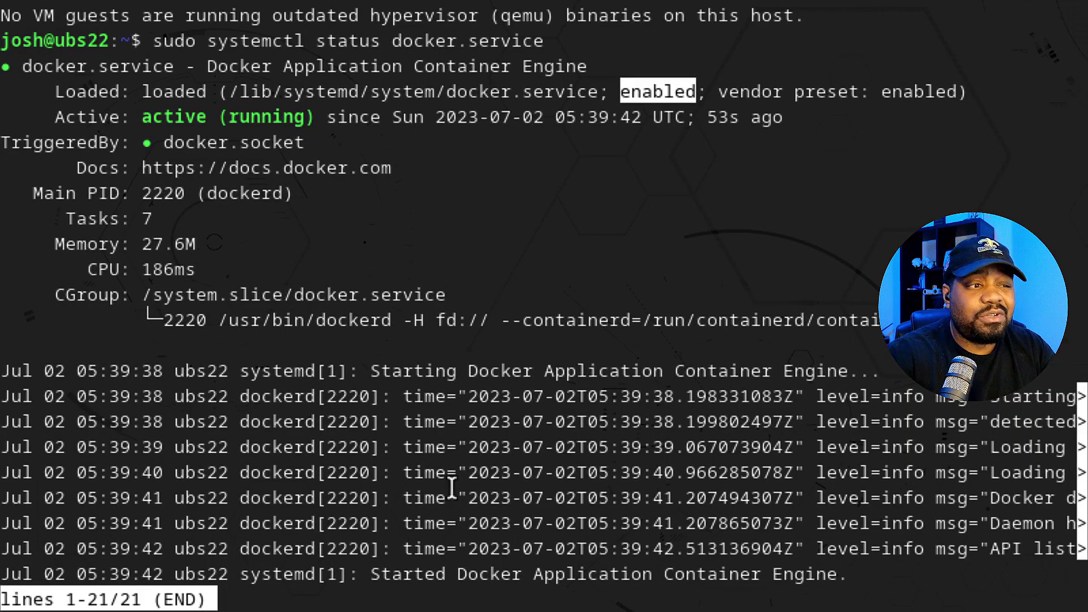
- Clear the highlight and quit the docker.service status pager back to the prompt
{"action": "left_click", "coordinate": [511, 602]}
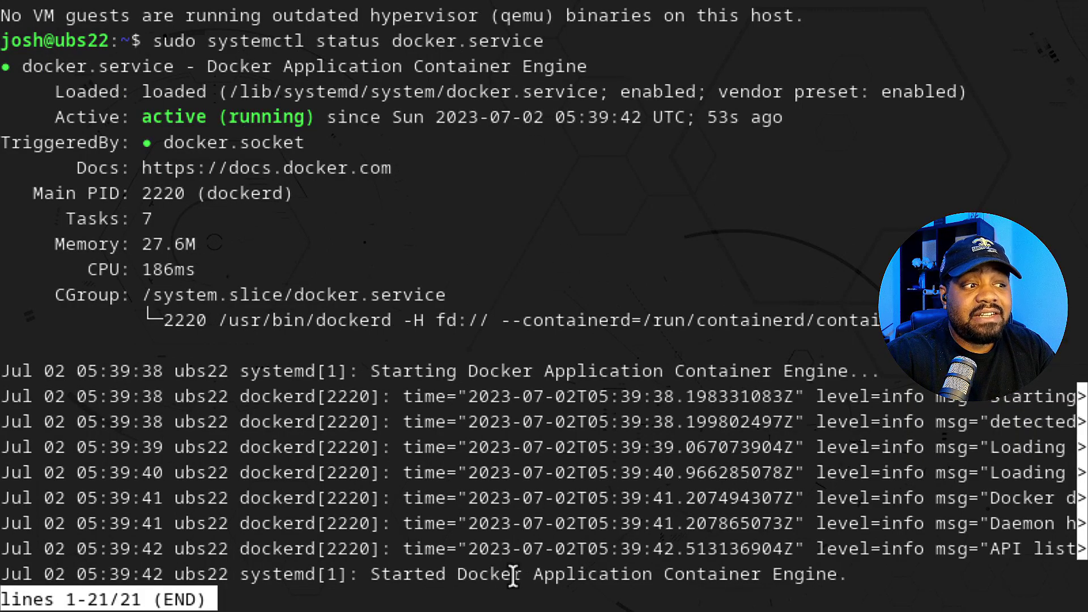
{"action": "key", "text": "q"}
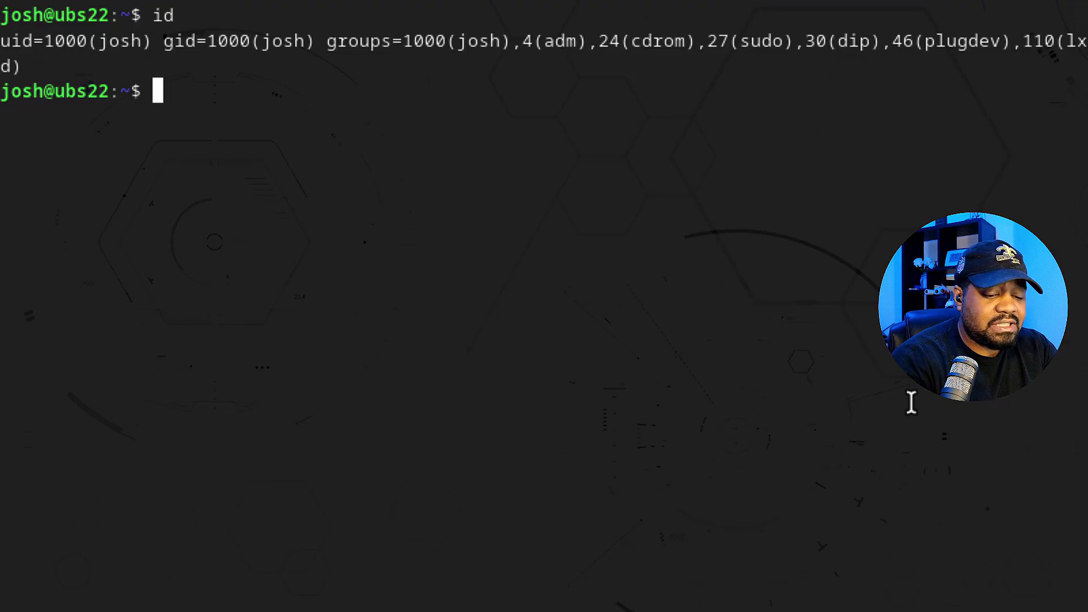
- Create a docker folder with mkdir docker and confirm it with ls
{"action": "type", "text": "mkdir"}
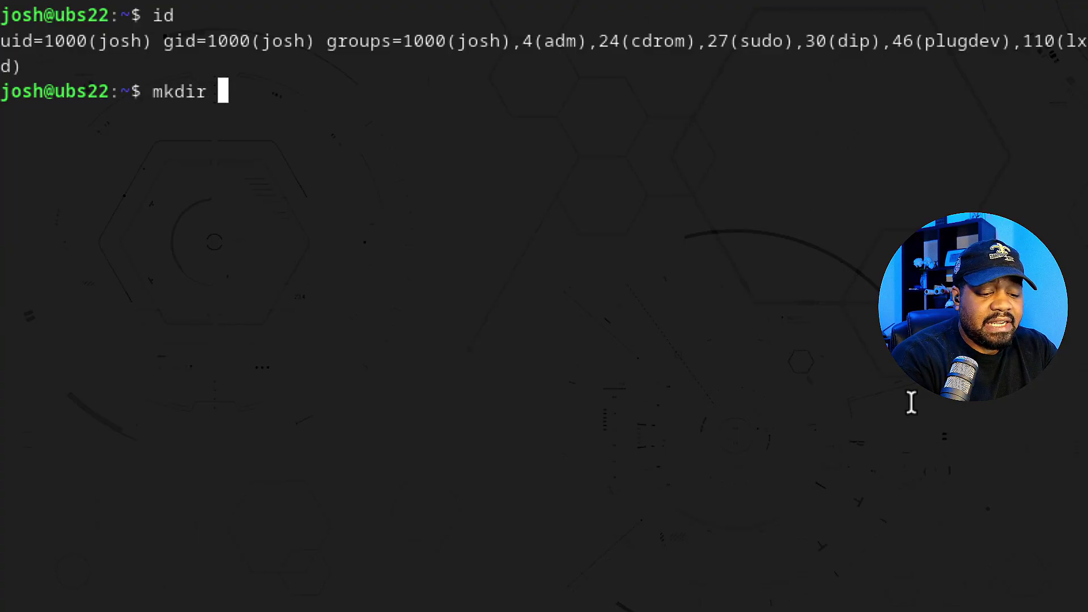
{"action": "type", "text": " docker"}
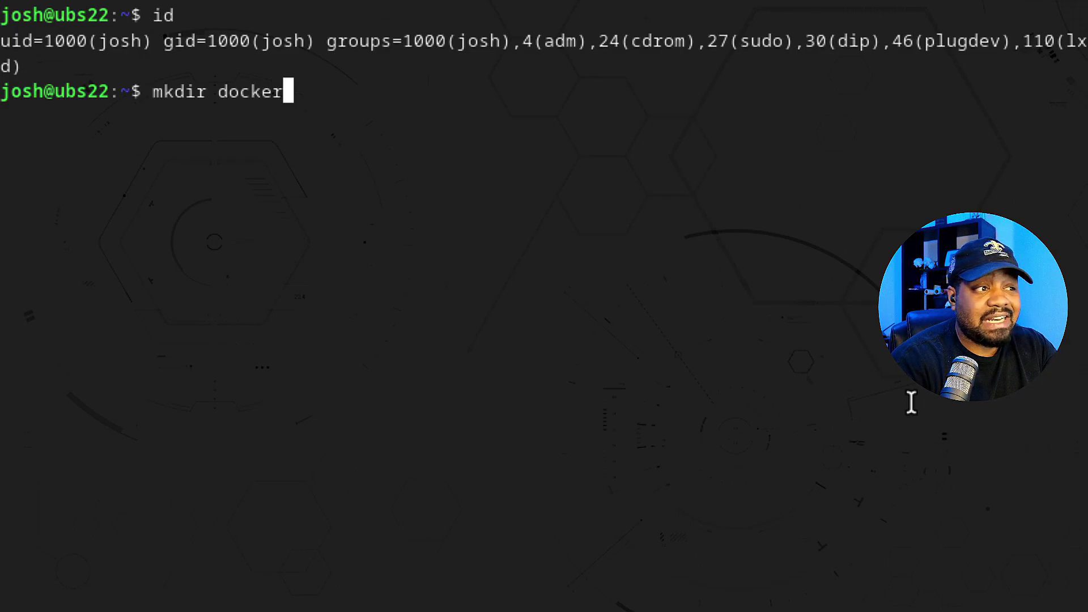
{"action": "key", "text": "Return"}
{"action": "type", "text": "ls"}
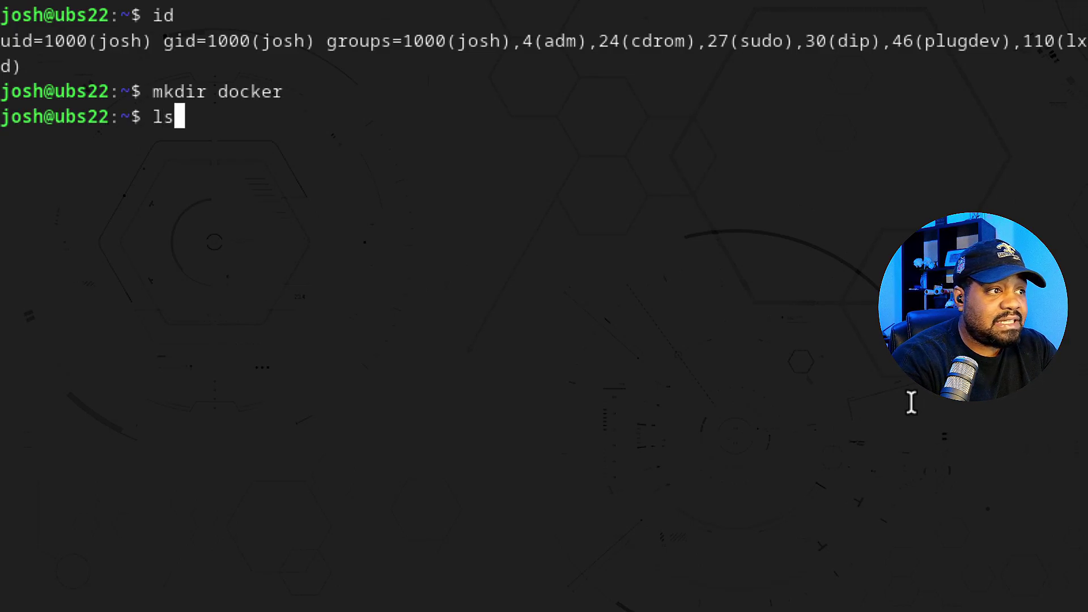
{"action": "key", "text": "Return"}
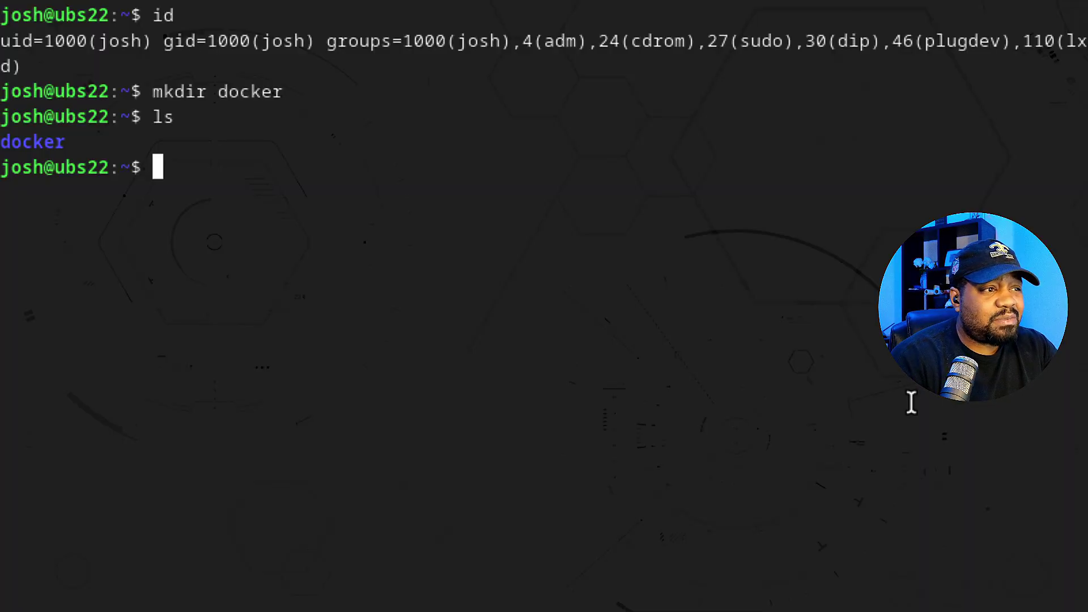
- Recall the mkdir command, add '~/' to show the home path, then erase the line
{"action": "key", "text": "Up"}
{"action": "key", "text": "Up"}
{"action": "key", "text": "Left"}
{"action": "key", "text": "Left"}
{"action": "key", "text": "Left"}
{"action": "key", "text": "Left"}
{"action": "key", "text": "Left"}
{"action": "key", "text": "Left"}
{"action": "type", "text": "~"}
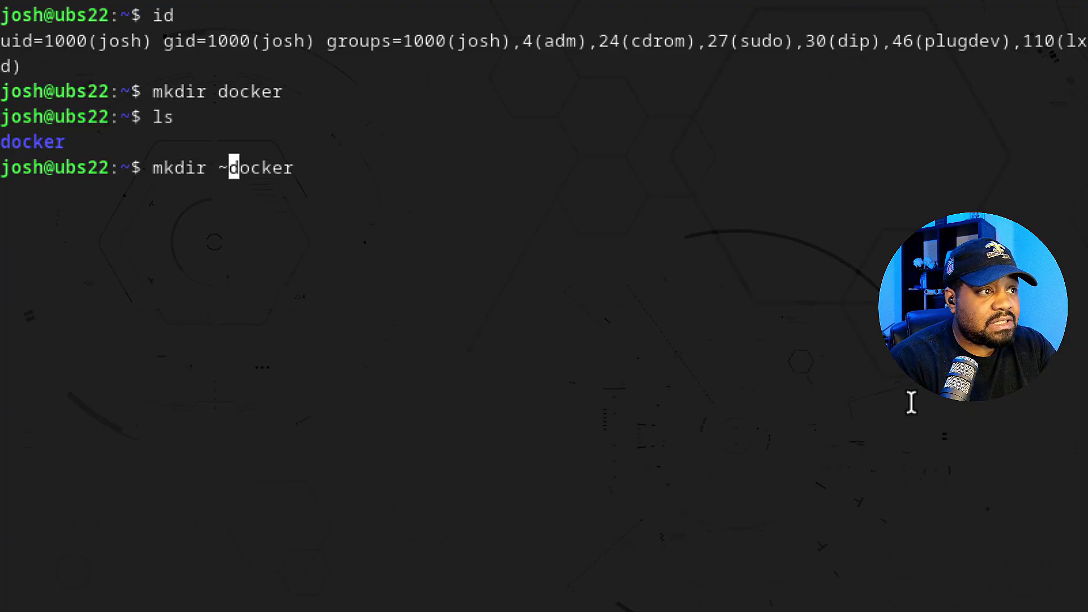
{"action": "type", "text": "/"}
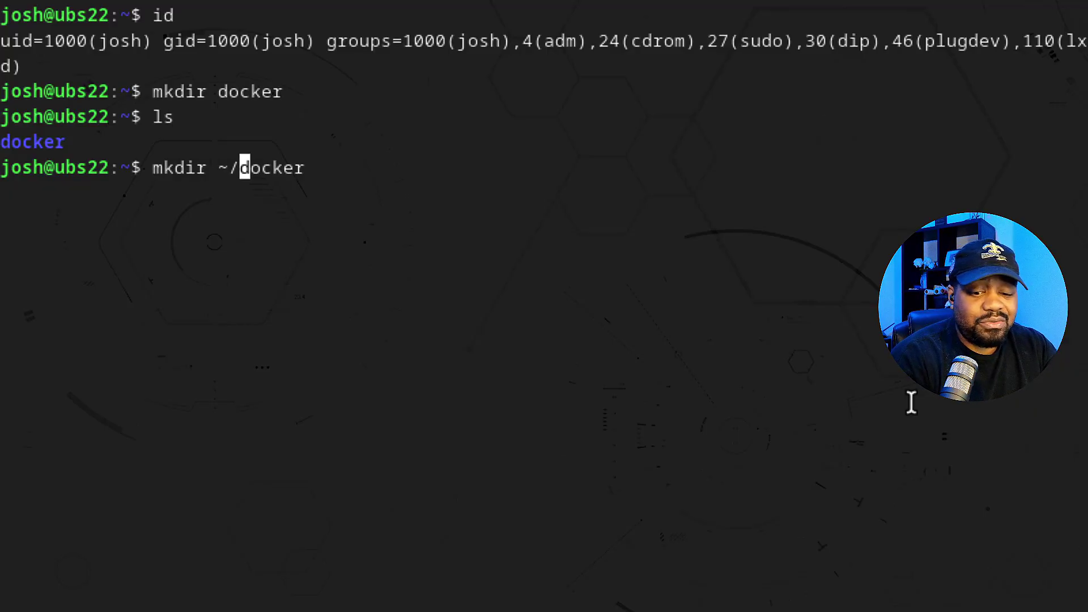
{"action": "key", "text": "BackSpace"}
{"action": "key", "text": "BackSpace"}
{"action": "key", "text": "BackSpace"}
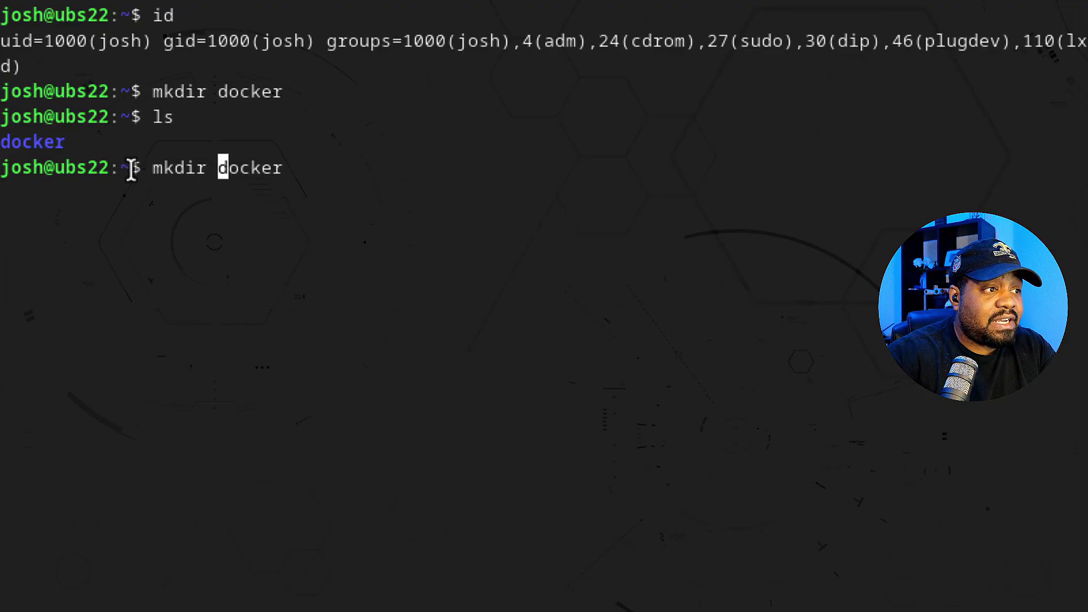
{"action": "left_click_drag", "start_coordinate": [131, 170], "coordinate": [121, 168]}
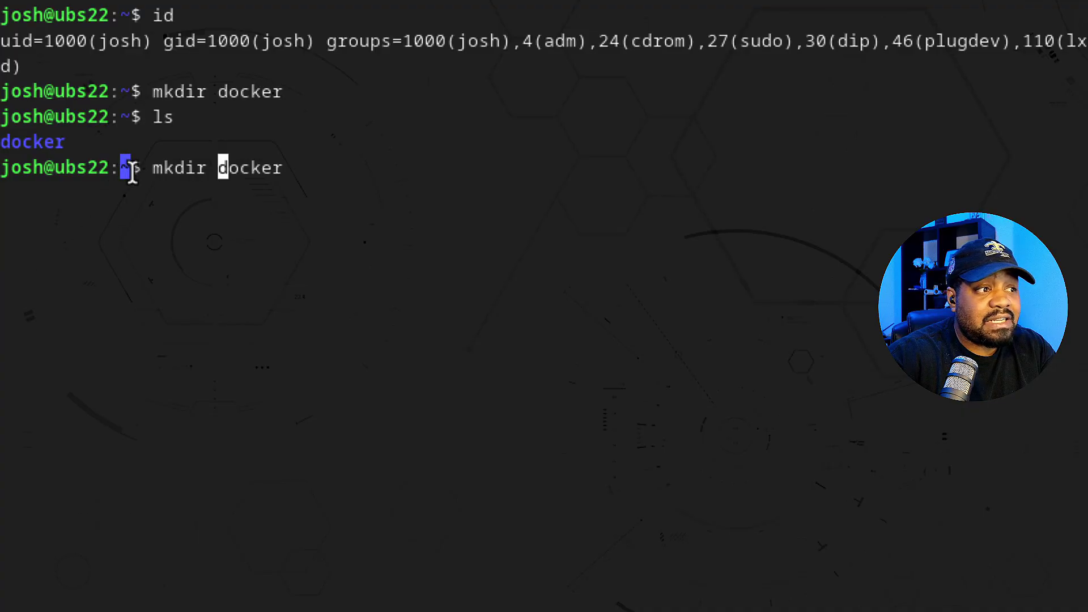
{"action": "left_click", "coordinate": [348, 174]}
{"action": "key", "text": "Right"}
{"action": "key", "text": "Right"}
{"action": "key", "text": "Right"}
{"action": "key", "text": "Right"}
{"action": "key", "text": "Right"}
{"action": "key", "text": "Right"}
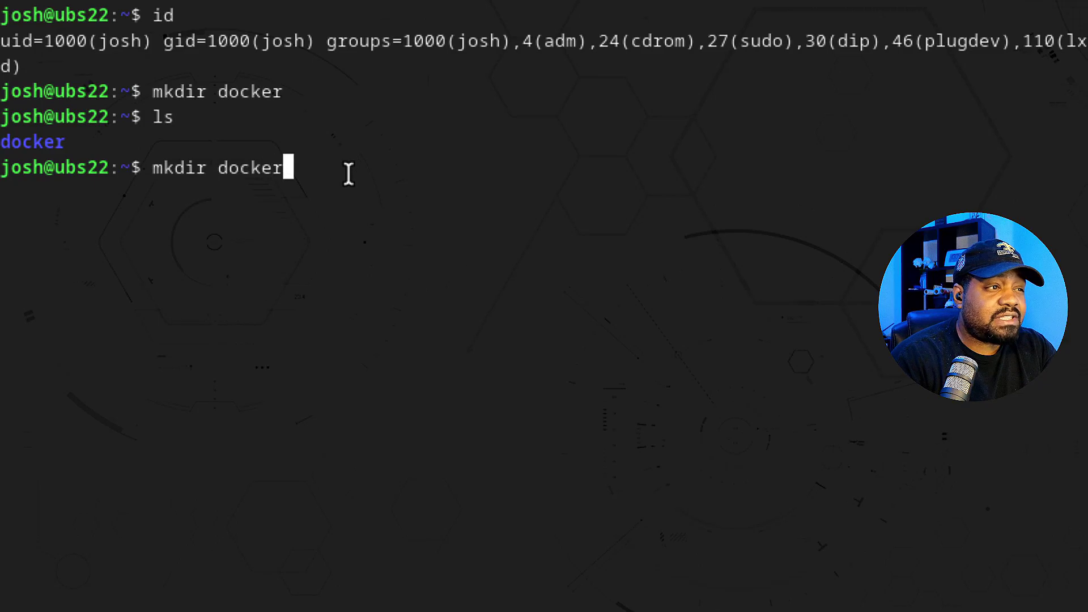
{"action": "key", "text": "BackSpace"}
{"action": "key", "text": "BackSpace"}
{"action": "key", "text": "BackSpace"}
{"action": "key", "text": "BackSpace"}
{"action": "key", "text": "BackSpace"}
{"action": "key", "text": "BackSpace"}
{"action": "key", "text": "BackSpace"}
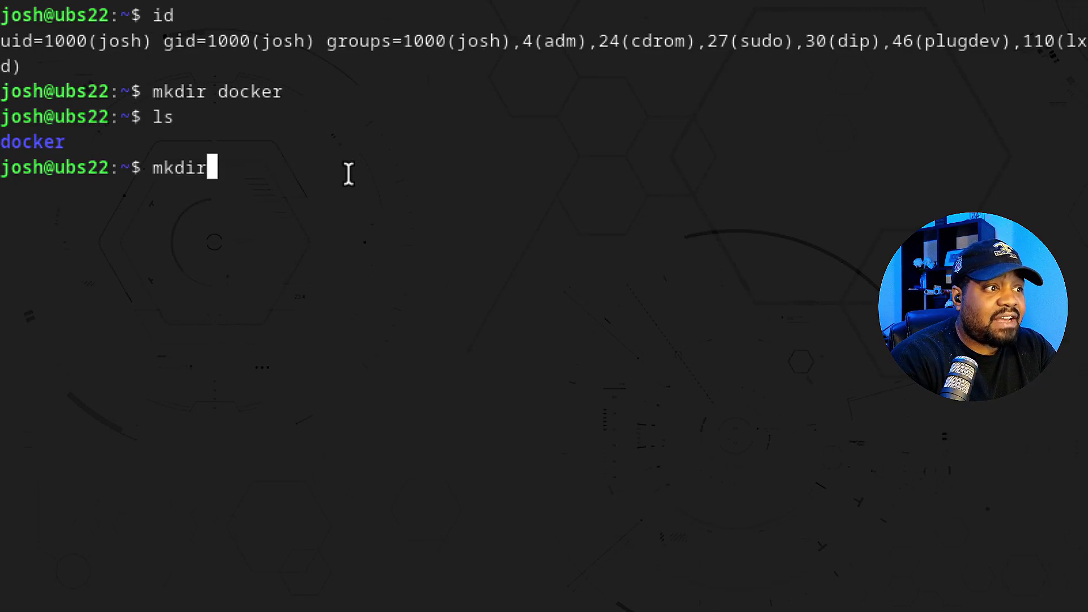
{"action": "key", "text": "BackSpace"}
{"action": "key", "text": "BackSpace"}
{"action": "key", "text": "BackSpace"}
{"action": "key", "text": "BackSpace"}
{"action": "key", "text": "BackSpace"}
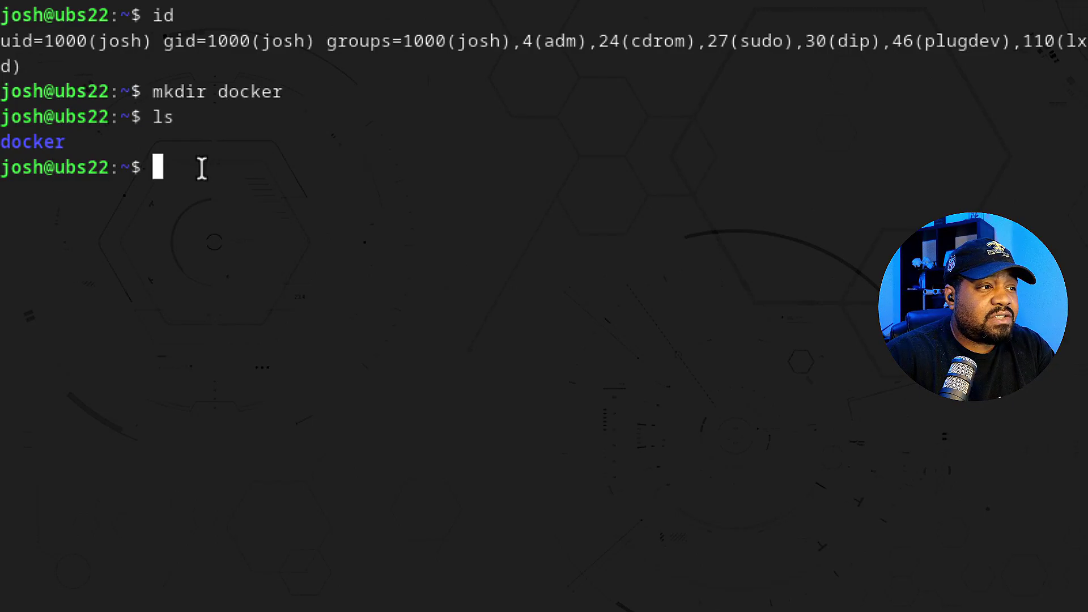
- Paste the heimdall docker run command and review its container name and config volume path
{"action": "type", "text": "sudo docker run --name=heimdall -d -v /home/josh/docker/heimdall:/config -e PGID=1000 -e PUID=1000 -p 8080:80 -p 8443:443 linuxserver/heimdall"}
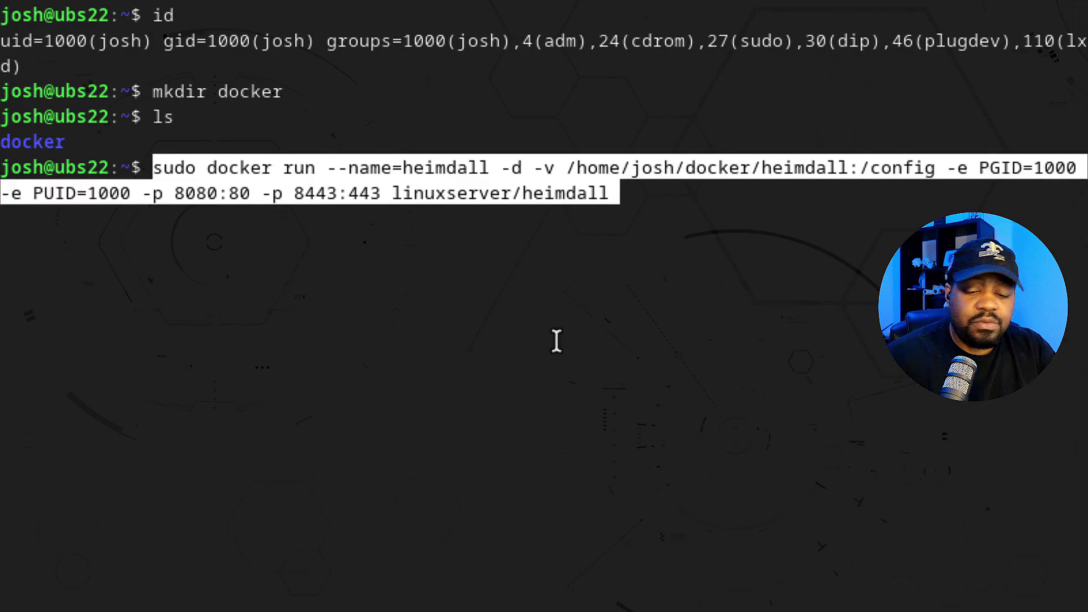
{"action": "key", "text": "Left"}
{"action": "key", "text": "Left"}
{"action": "key", "text": "Left"}
{"action": "key", "text": "Left"}
{"action": "key", "text": "Left"}
{"action": "key", "text": "Left"}
{"action": "key", "text": "Left"}
{"action": "key", "text": "Left"}
{"action": "key", "text": "Left"}
{"action": "key", "text": "Left"}
{"action": "key", "text": "Left"}
{"action": "key", "text": "Left"}
{"action": "key", "text": "Left"}
{"action": "key", "text": "Left"}
{"action": "key", "text": "Left"}
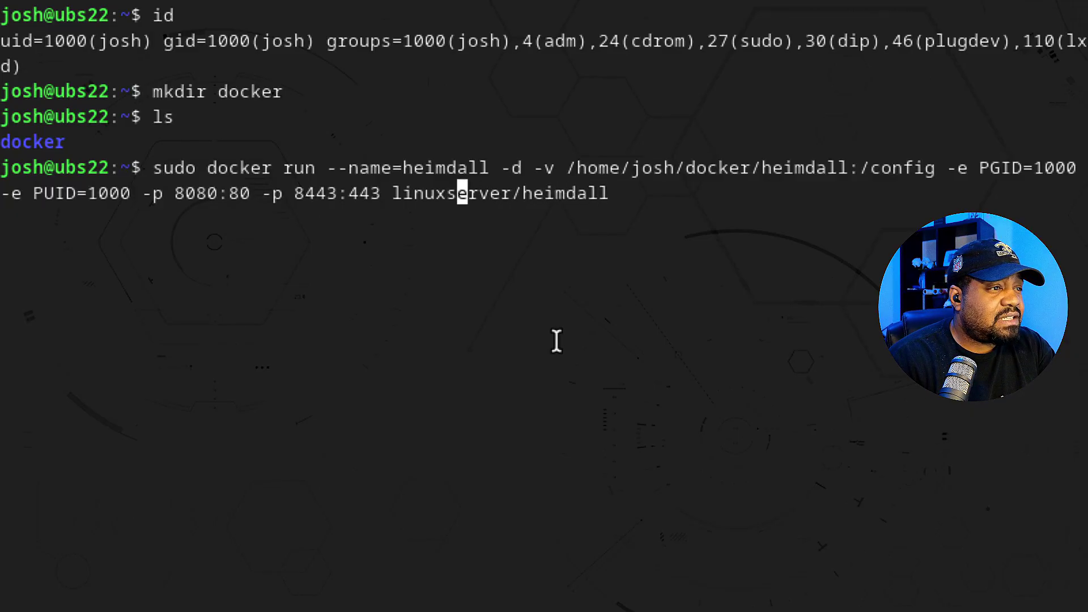
{"action": "key", "text": "Left"}
{"action": "key", "text": "Left"}
{"action": "key", "text": "Left"}
{"action": "key", "text": "Left"}
{"action": "key", "text": "Left"}
{"action": "key", "text": "Left"}
{"action": "key", "text": "Left"}
{"action": "key", "text": "Left"}
{"action": "key", "text": "Left"}
{"action": "key", "text": "Left"}
{"action": "key", "text": "Left"}
{"action": "key", "text": "Left"}
{"action": "key", "text": "Left"}
{"action": "key", "text": "Left"}
{"action": "key", "text": "Left"}
{"action": "key", "text": "Left"}
{"action": "key", "text": "Left"}
{"action": "key", "text": "Left"}
{"action": "key", "text": "Left"}
{"action": "key", "text": "Left"}
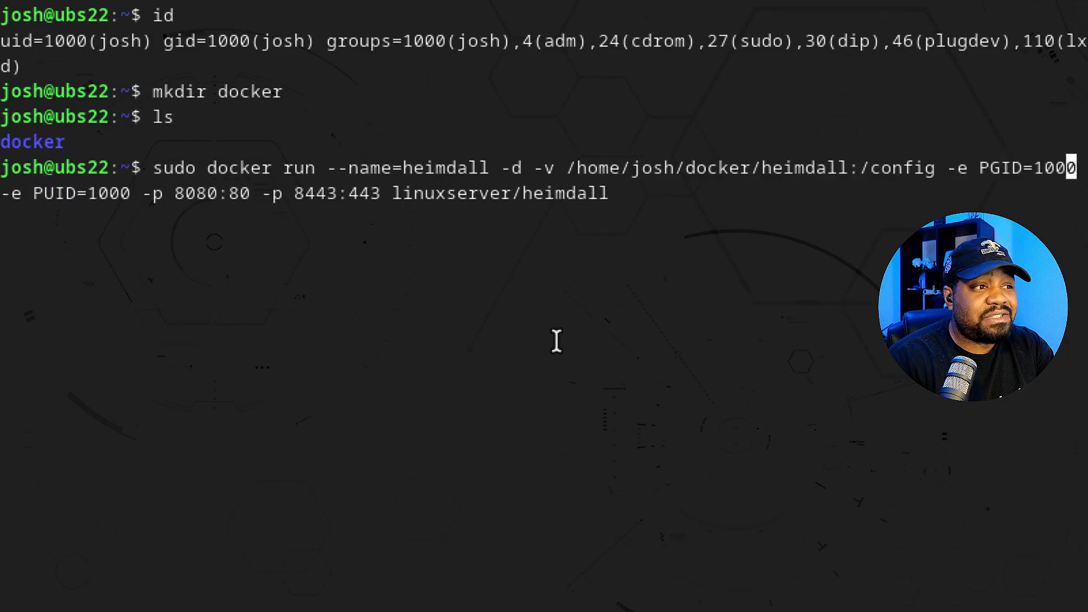
{"action": "key", "text": "Left"}
{"action": "key", "text": "Left"}
{"action": "key", "text": "Left"}
{"action": "key", "text": "Left"}
{"action": "key", "text": "Left"}
{"action": "key", "text": "Left"}
{"action": "key", "text": "Left"}
{"action": "key", "text": "Left"}
{"action": "key", "text": "Left"}
{"action": "key", "text": "Left"}
{"action": "key", "text": "Left"}
{"action": "key", "text": "Left"}
{"action": "key", "text": "Left"}
{"action": "key", "text": "Left"}
{"action": "key", "text": "Left"}
{"action": "key", "text": "Left"}
{"action": "key", "text": "Left"}
{"action": "key", "text": "Left"}
{"action": "key", "text": "Left"}
{"action": "key", "text": "Left"}
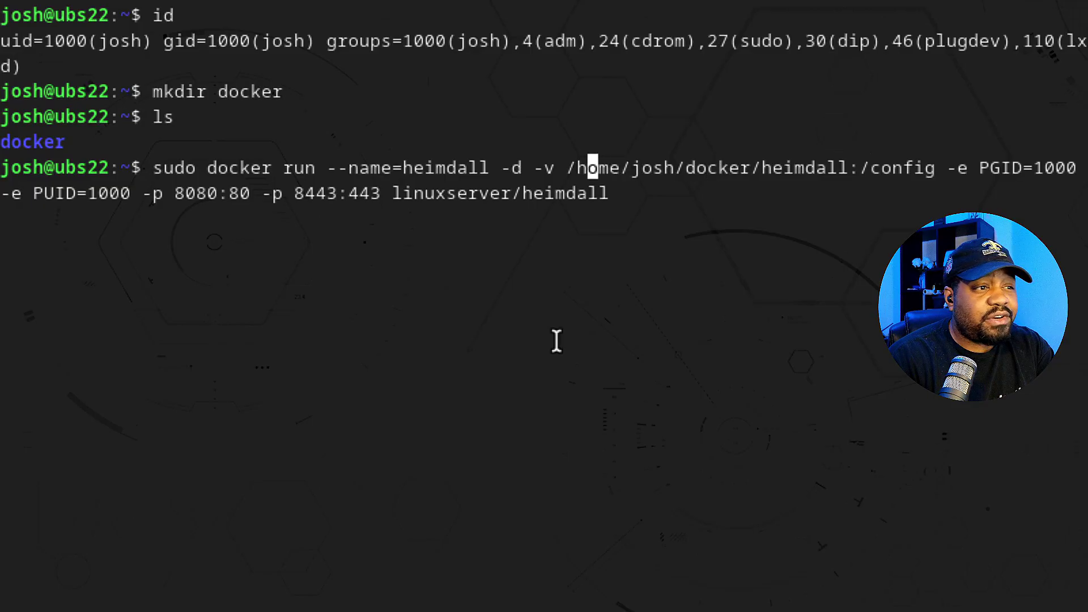
{"action": "key", "text": "Left"}
{"action": "key", "text": "Left"}
{"action": "key", "text": "Left"}
{"action": "key", "text": "Left"}
{"action": "key", "text": "Left"}
{"action": "key", "text": "Left"}
{"action": "key", "text": "Left"}
{"action": "key", "text": "Left"}
{"action": "key", "text": "Left"}
{"action": "key", "text": "Left"}
{"action": "key", "text": "Left"}
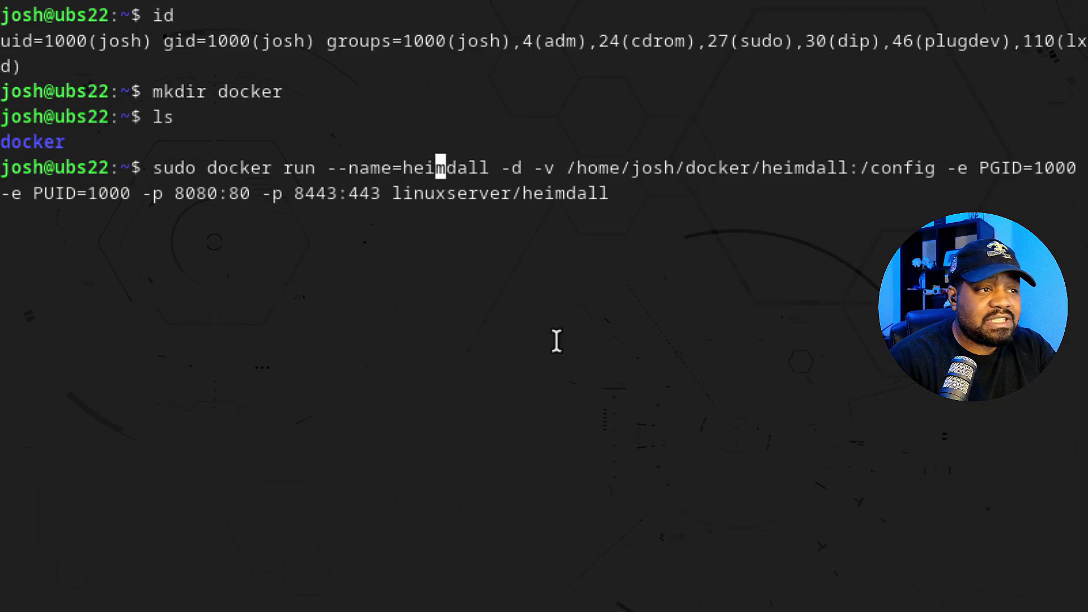
{"action": "key", "text": "Left"}
{"action": "key", "text": "Left"}
{"action": "key", "text": "Right"}
{"action": "key", "text": "Right"}
{"action": "key", "text": "Right"}
{"action": "key", "text": "Right"}
{"action": "key", "text": "Right"}
{"action": "key", "text": "Right"}
{"action": "key", "text": "Right"}
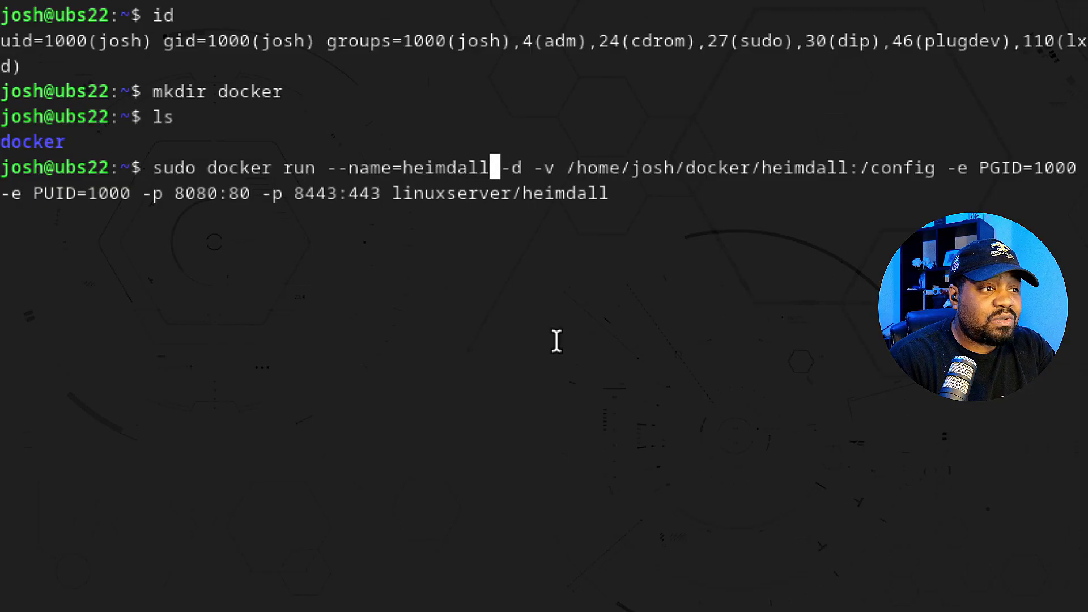
{"action": "key", "text": "Right"}
{"action": "key", "text": "Right"}
{"action": "key", "text": "Right"}
{"action": "key", "text": "Right"}
{"action": "key", "text": "Right"}
{"action": "key", "text": "Right"}
{"action": "key", "text": "Right"}
{"action": "key", "text": "Right"}
{"action": "key", "text": "Right"}
{"action": "key", "text": "Right"}
{"action": "key", "text": "Right"}
{"action": "key", "text": "Right"}
{"action": "key", "text": "Right"}
{"action": "key", "text": "ctrl+Right"}
{"action": "key", "text": "ctrl+Right"}
{"action": "key", "text": "Right"}
{"action": "key", "text": "Right"}
{"action": "key", "text": "Right"}
{"action": "key", "text": "Right"}
{"action": "key", "text": "Right"}
{"action": "key", "text": "Right"}
{"action": "key", "text": "Right"}
{"action": "key", "text": "Right"}
{"action": "key", "text": "Right"}
{"action": "key", "text": "Left"}
{"action": "key", "text": "Left"}
{"action": "key", "text": "Left"}
{"action": "key", "text": "Right"}
{"action": "key", "text": "Right"}
{"action": "key", "text": "Right"}
{"action": "key", "text": "Right"}
{"action": "key", "text": "Right"}
{"action": "key", "text": "Right"}
{"action": "key", "text": "Right"}
{"action": "key", "text": "Right"}
{"action": "key", "text": "Right"}
{"action": "key", "text": "Right"}
{"action": "key", "text": "Right"}
{"action": "key", "text": "Right"}
{"action": "key", "text": "Right"}
{"action": "key", "text": "Right"}
{"action": "key", "text": "Right"}
{"action": "key", "text": "Right"}
{"action": "key", "text": "Right"}
{"action": "key", "text": "Right"}
{"action": "key", "text": "Right"}
{"action": "key", "text": "Right"}
{"action": "key", "text": "Right"}
{"action": "key", "text": "Left"}
{"action": "key", "text": "Left"}
{"action": "key", "text": "Left"}
{"action": "key", "text": "Left"}
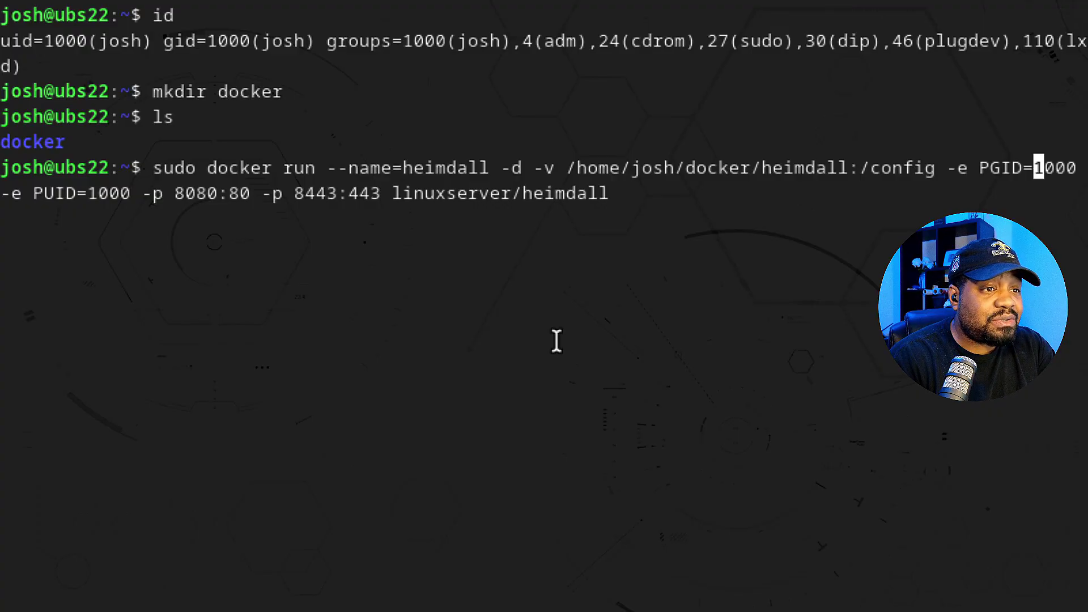
- Review PGID/PUID 1000, ports 8080:80 and 8443:443, and the linuxserver/heimdall image
{"action": "key", "text": "Left"}
{"action": "key", "text": "Left"}
{"action": "key", "text": "Left"}
{"action": "key", "text": "Left"}
{"action": "key", "text": "Left"}
{"action": "key", "text": "Right"}
{"action": "key", "text": "Right"}
{"action": "key", "text": "Right"}
{"action": "key", "text": "Right"}
{"action": "key", "text": "Right"}
{"action": "key", "text": "Right"}
{"action": "key", "text": "Right"}
{"action": "key", "text": "Right"}
{"action": "key", "text": "Right"}
{"action": "key", "text": "Right"}
{"action": "key", "text": "Right"}
{"action": "key", "text": "Right"}
{"action": "key", "text": "Right"}
{"action": "key", "text": "Right"}
{"action": "key", "text": "Right"}
{"action": "key", "text": "Right"}
{"action": "key", "text": "Right"}
{"action": "key", "text": "Right"}
{"action": "key", "text": "Right"}
{"action": "key", "text": "Right"}
{"action": "key", "text": "Right"}
{"action": "key", "text": "Right"}
{"action": "key", "text": "Right"}
{"action": "key", "text": "Right"}
{"action": "key", "text": "Right"}
{"action": "key", "text": "Right"}
{"action": "key", "text": "Right"}
{"action": "key", "text": "Right"}
{"action": "key", "text": "Right"}
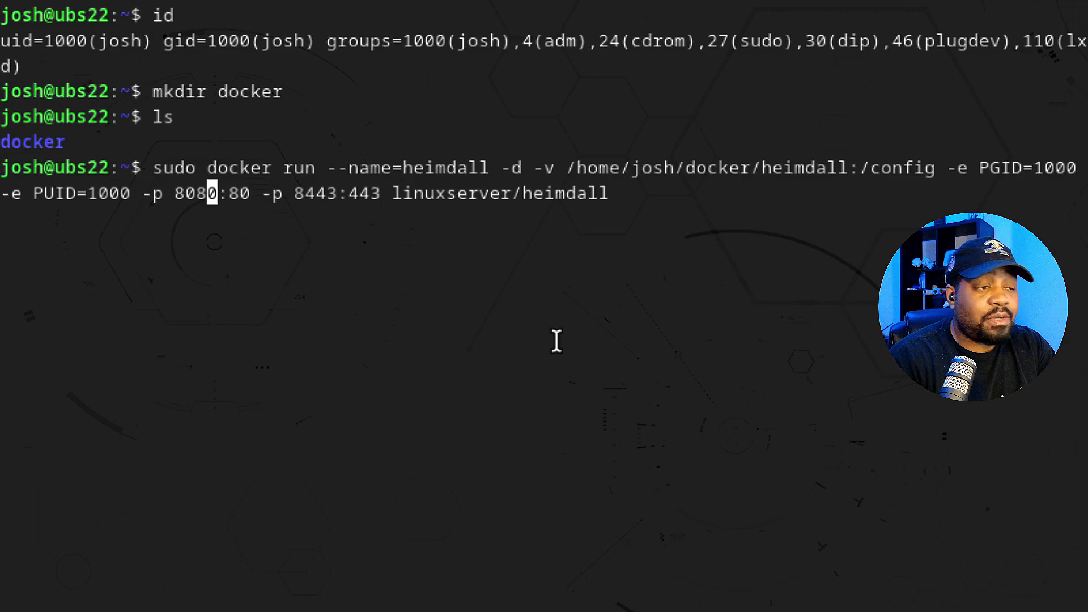
{"action": "key", "text": "Right"}
{"action": "key", "text": "Right"}
{"action": "key", "text": "Right"}
{"action": "key", "text": "Right"}
{"action": "key", "text": "Right"}
{"action": "key", "text": "Left"}
{"action": "key", "text": "Left"}
{"action": "key", "text": "Left"}
{"action": "key", "text": "Left"}
{"action": "key", "text": "Left"}
{"action": "key", "text": "Left"}
{"action": "key", "text": "Right"}
{"action": "key", "text": "Right"}
{"action": "key", "text": "Right"}
{"action": "key", "text": "Right"}
{"action": "key", "text": "Right"}
{"action": "key", "text": "Right"}
{"action": "key", "text": "Right"}
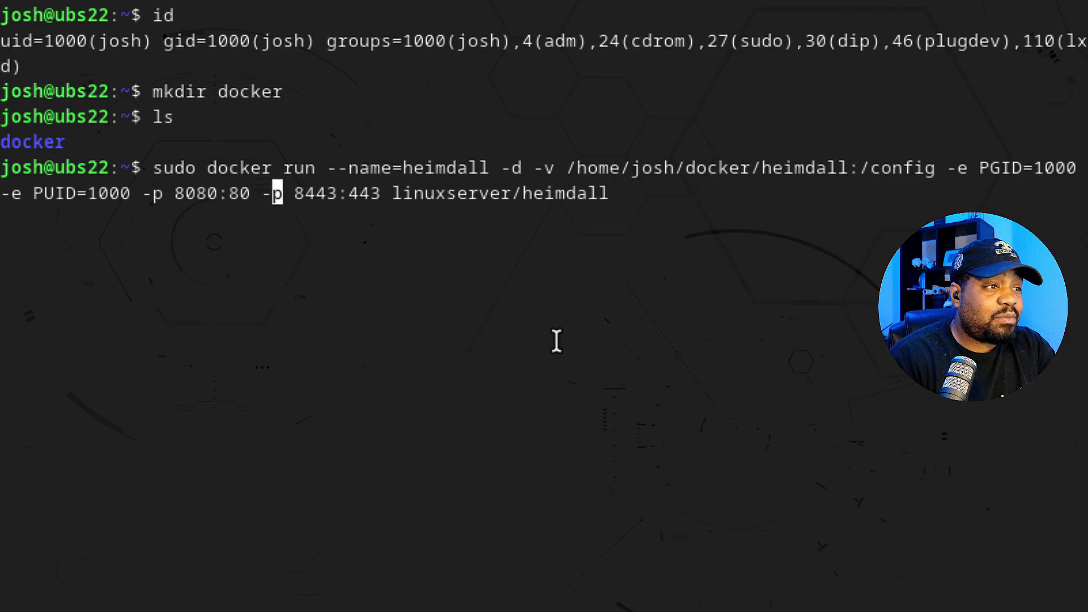
{"action": "key", "text": "Right"}
{"action": "key", "text": "Right"}
{"action": "key", "text": "Right"}
{"action": "key", "text": "Right"}
{"action": "key", "text": "Right"}
{"action": "key", "text": "Right"}
{"action": "key", "text": "Right"}
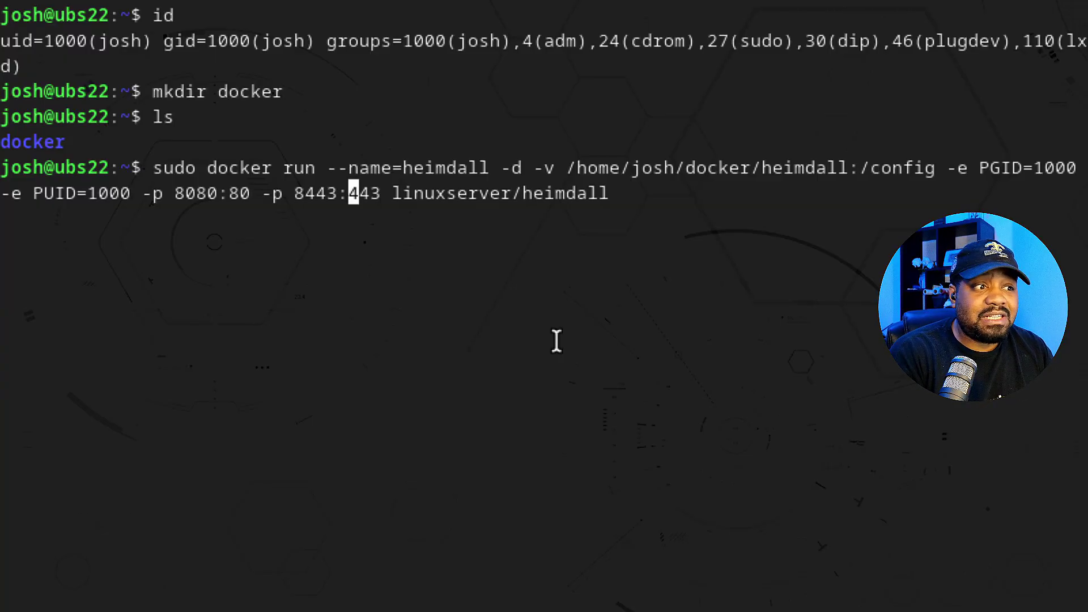
{"action": "key", "text": "Right"}
{"action": "key", "text": "Right"}
{"action": "key", "text": "Right"}
{"action": "key", "text": "End"}
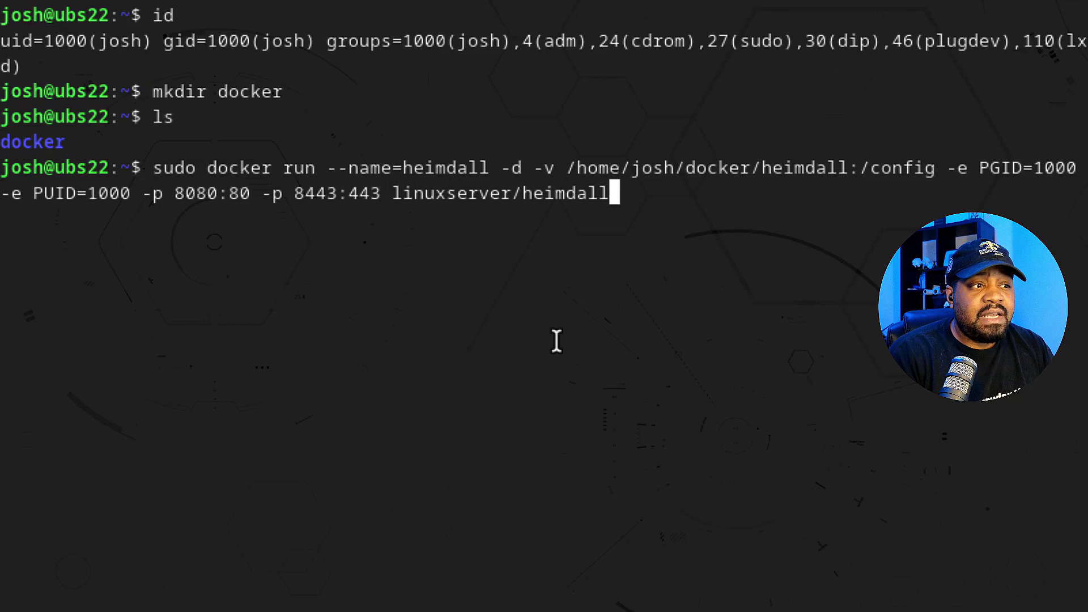
{"action": "key", "text": "Left"}
{"action": "key", "text": "Left"}
{"action": "key", "text": "Left"}
{"action": "key", "text": "Left"}
{"action": "key", "text": "Left"}
{"action": "key", "text": "Left"}
{"action": "key", "text": "Left"}
{"action": "key", "text": "Left"}
{"action": "key", "text": "Left"}
{"action": "key", "text": "Left"}
{"action": "key", "text": "Left"}
{"action": "key", "text": "Left"}
{"action": "key", "text": "Left"}
{"action": "key", "text": "Left"}
{"action": "key", "text": "Left"}
{"action": "key", "text": "Left"}
{"action": "key", "text": "Left"}
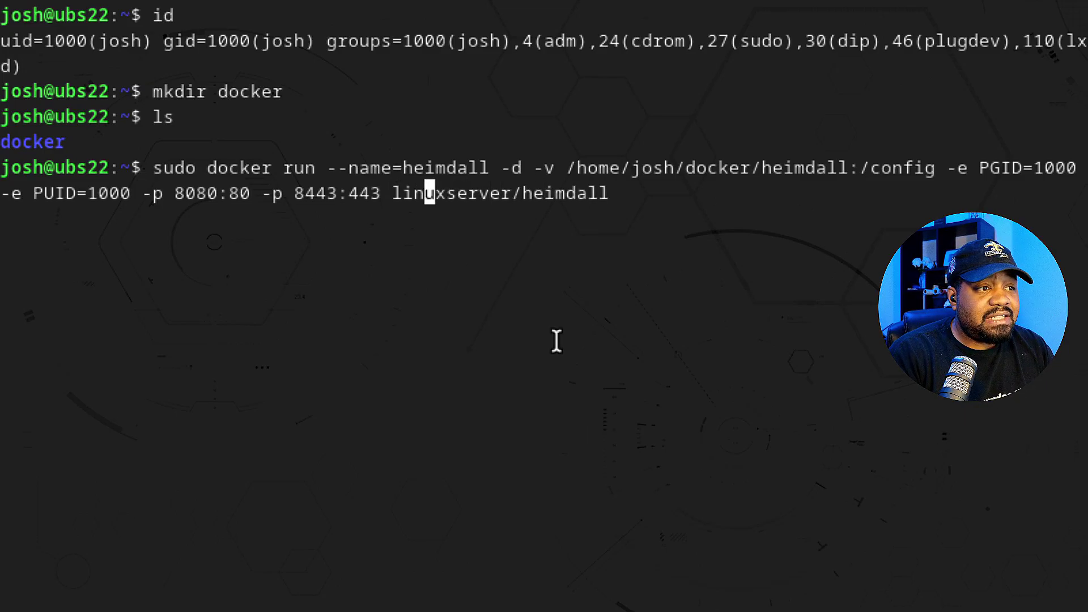
{"action": "key", "text": "Right"}
{"action": "key", "text": "Right"}
{"action": "key", "text": "Right"}
{"action": "key", "text": "Right"}
{"action": "key", "text": "Right"}
{"action": "key", "text": "Right"}
{"action": "key", "text": "Right"}
{"action": "key", "text": "Right"}
{"action": "key", "text": "Right"}
{"action": "key", "text": "Right"}
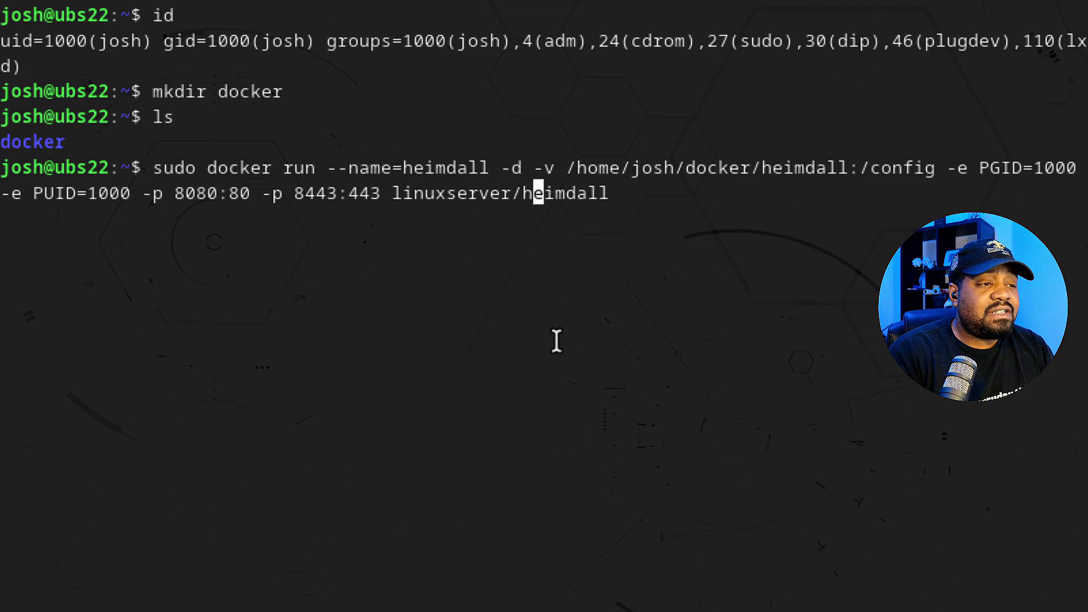
{"action": "key", "text": "Right"}
{"action": "key", "text": "Right"}
{"action": "key", "text": "Right"}
{"action": "key", "text": "Right"}
{"action": "key", "text": "Right"}
{"action": "key", "text": "Right"}
{"action": "key", "text": "Right"}
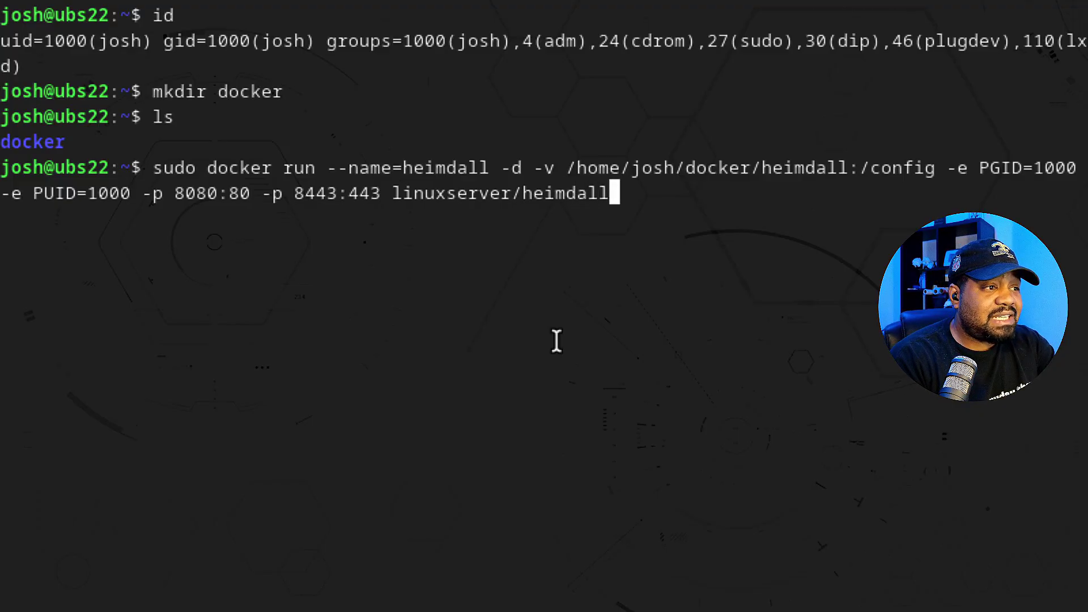
- Start the heimdall container and confirm with sudo docker ps -a that it is up on ports 8080 and 8443
{"action": "key", "text": "Return"}
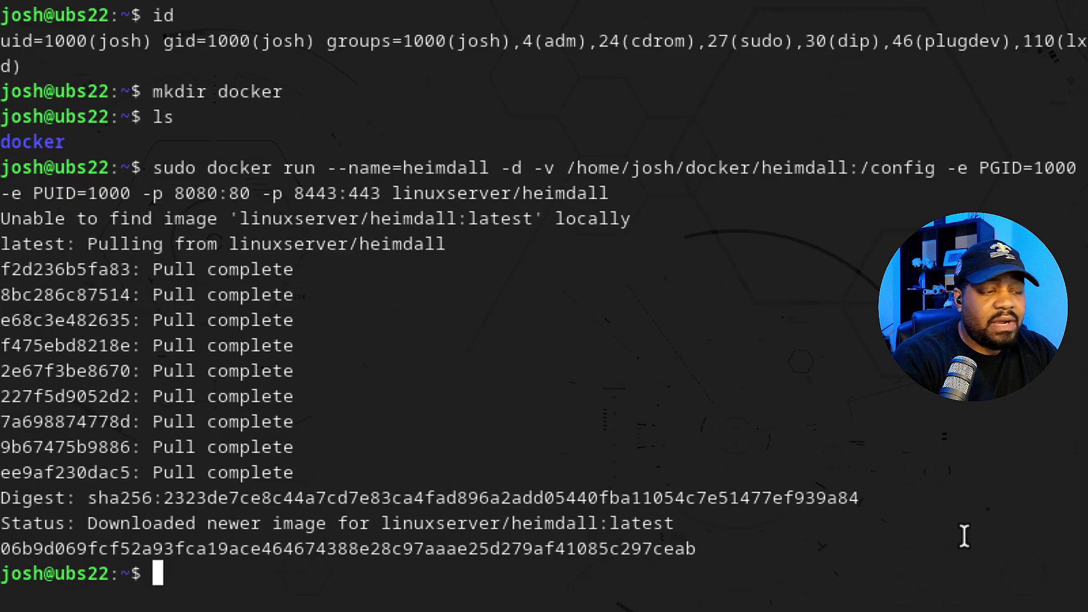
{"action": "type", "text": "sudo dock"}
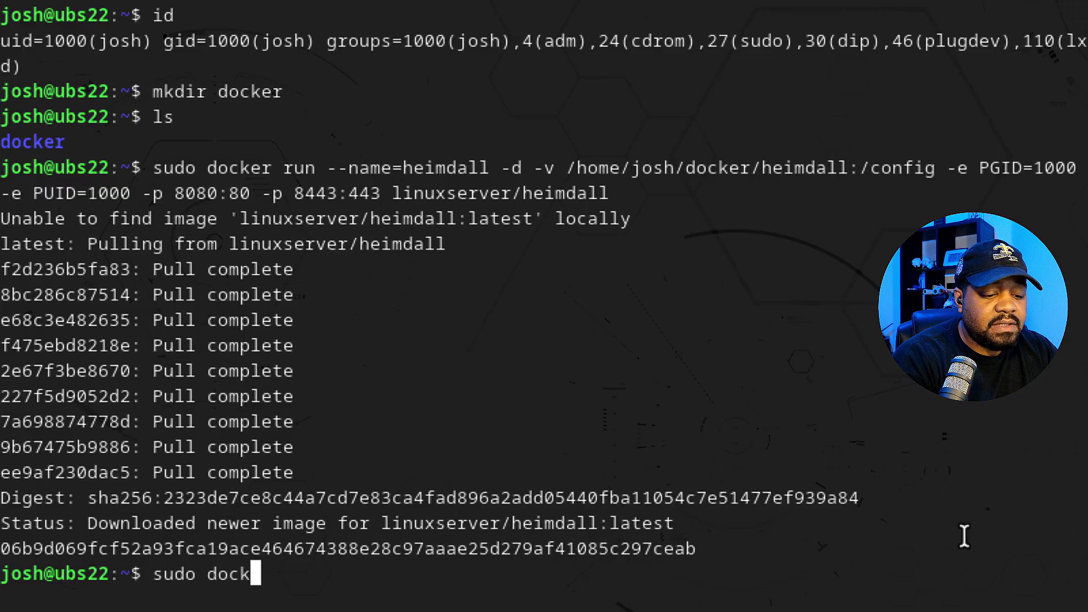
{"action": "type", "text": "er ps -a"}
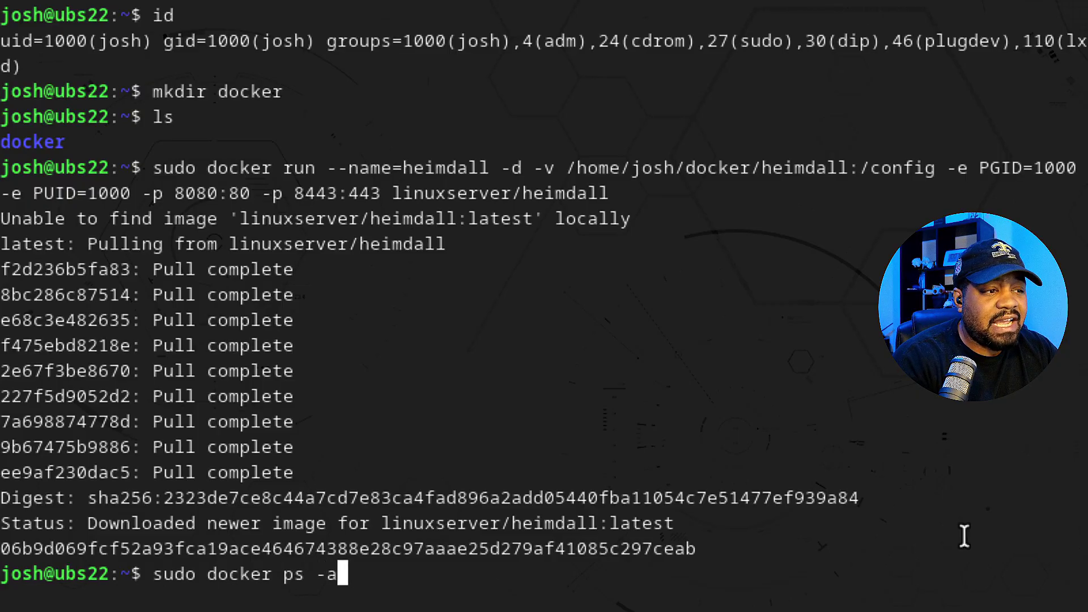
{"action": "key", "text": "Return"}
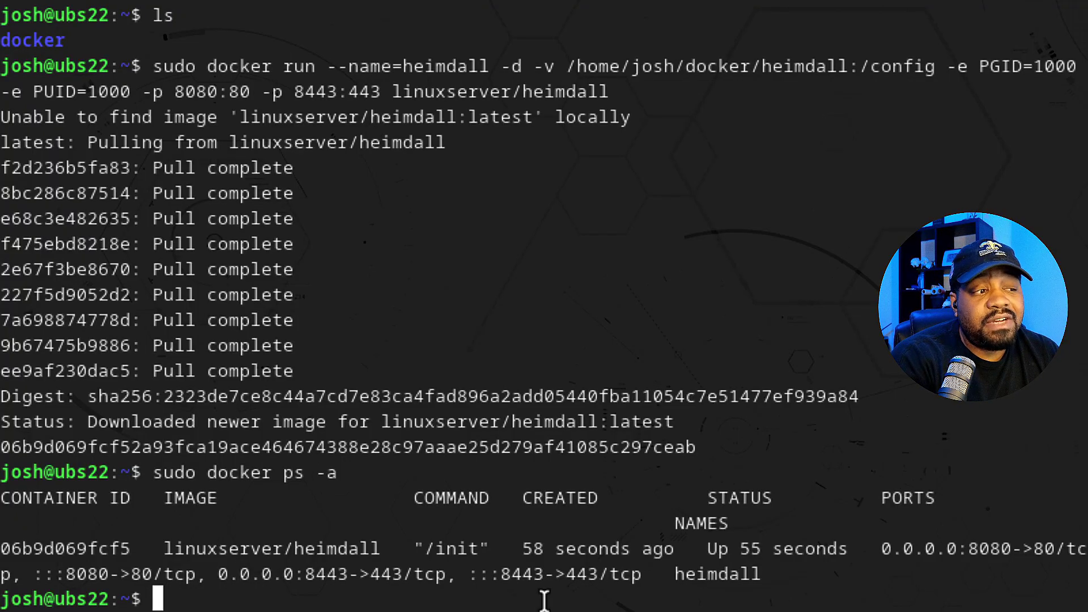
- List the network interfaces with ip a and select the ens18 address 192.168.10.174
{"action": "type", "text": "ip a"}
{"action": "key", "text": "Return"}
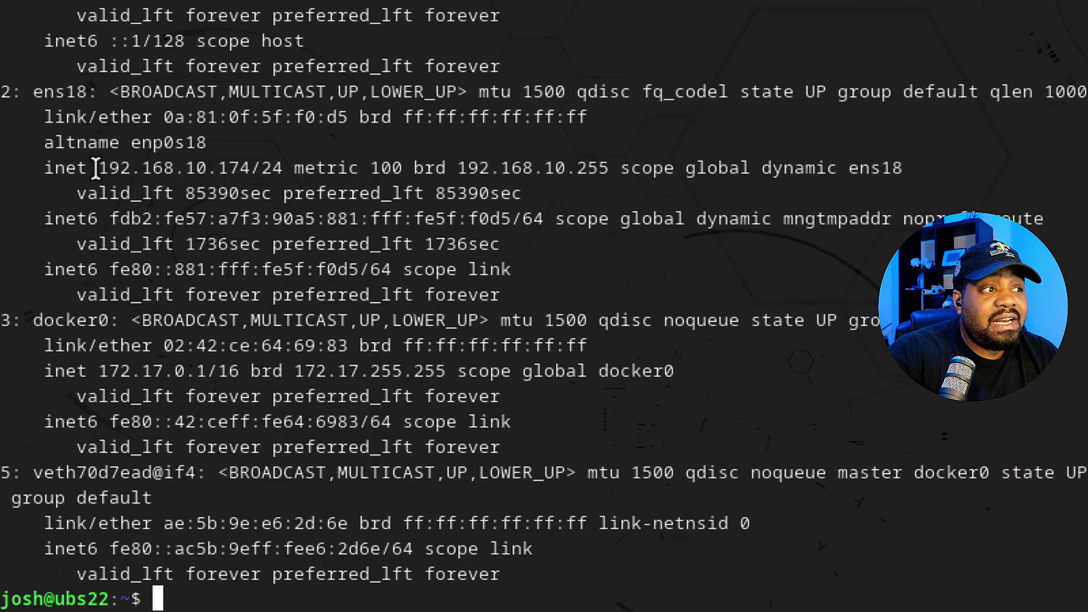
{"action": "left_click_drag", "start_coordinate": [96, 168], "coordinate": [250, 170]}
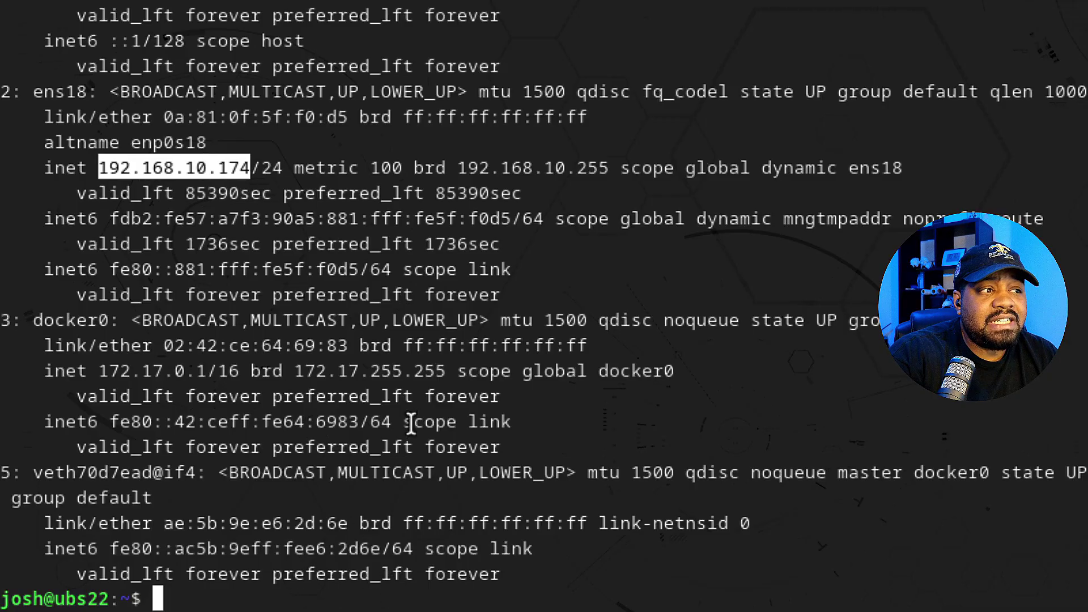
{"action": "scroll", "coordinate": [411, 422], "scroll_direction": "up", "scroll_amount": 7}
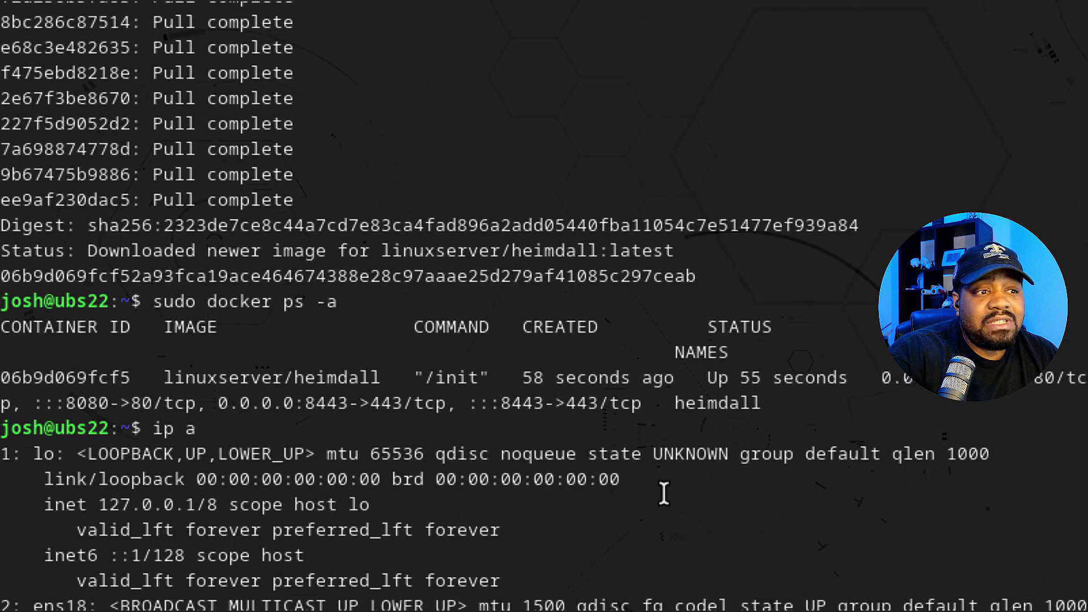
{"action": "scroll", "coordinate": [665, 491], "scroll_direction": "down", "scroll_amount": 6}
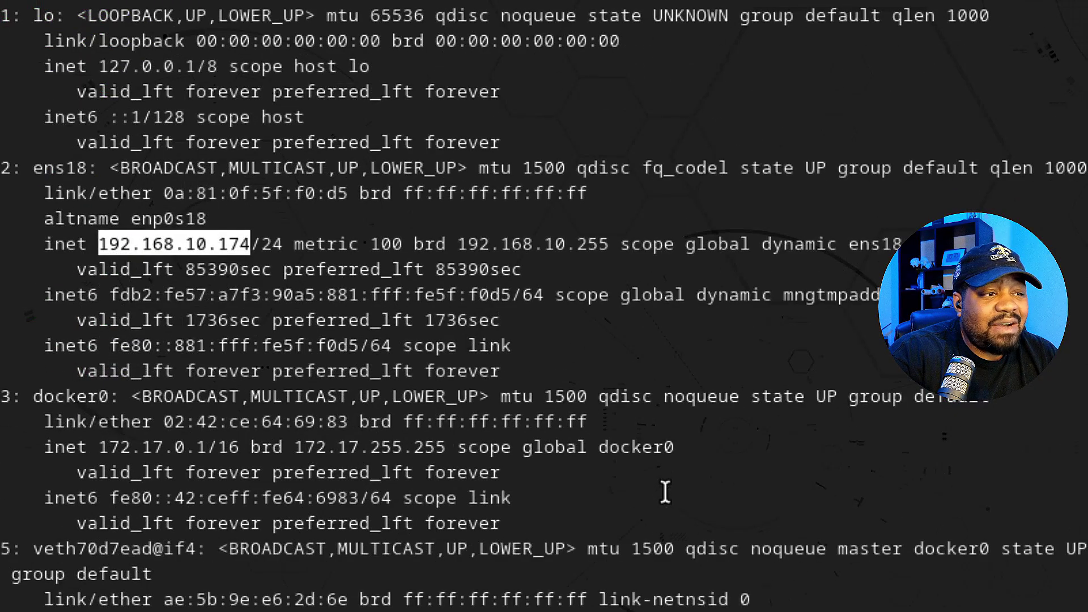
{"action": "scroll", "coordinate": [651, 304], "scroll_direction": "up", "scroll_amount": 3}
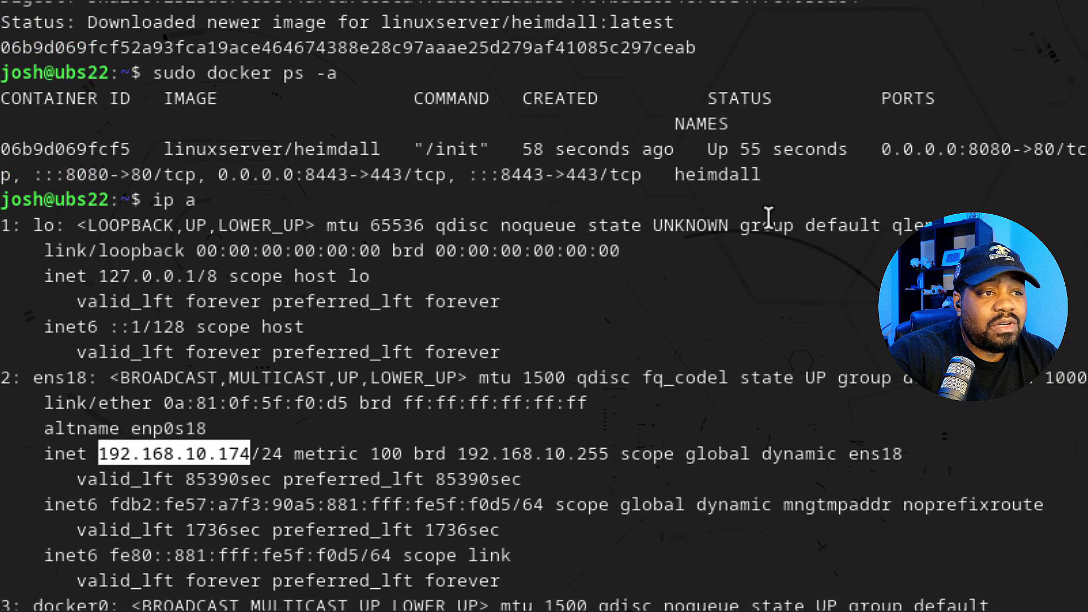
{"action": "scroll", "coordinate": [889, 395], "scroll_direction": "down", "scroll_amount": 4}
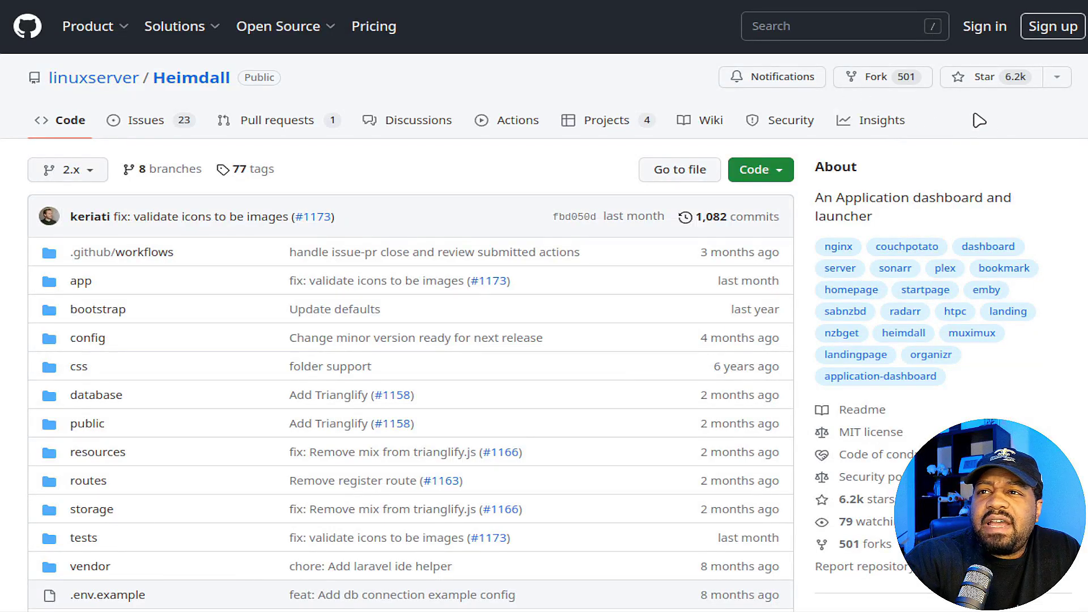
- Load the Heimdall dashboard at 192.168.10.174:8080 in a new Chrome tab
{"action": "key", "text": "ctrl+t"}
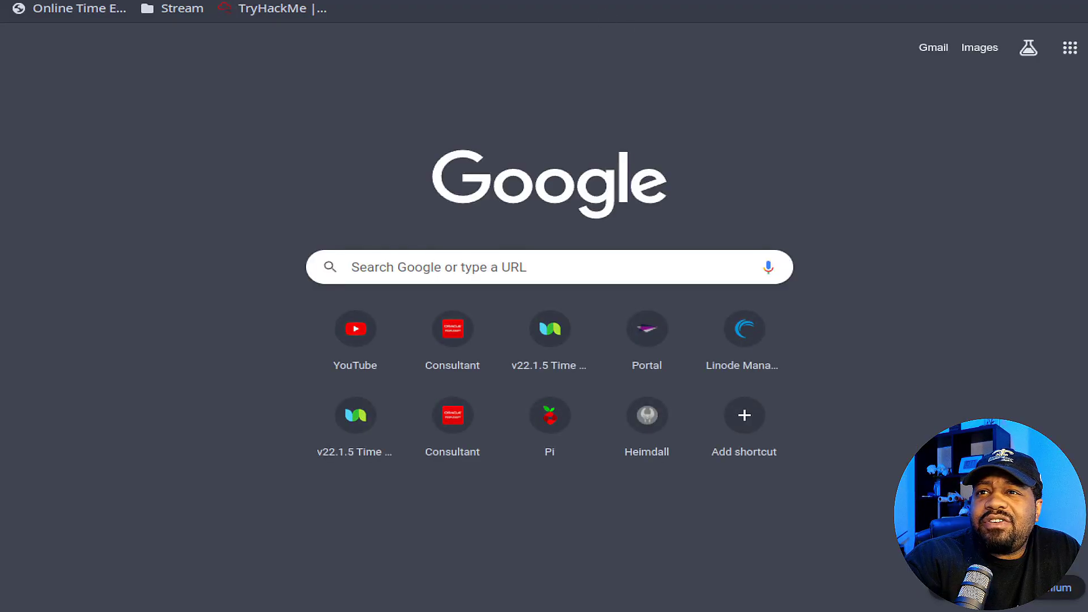
{"action": "key", "text": "Return"}
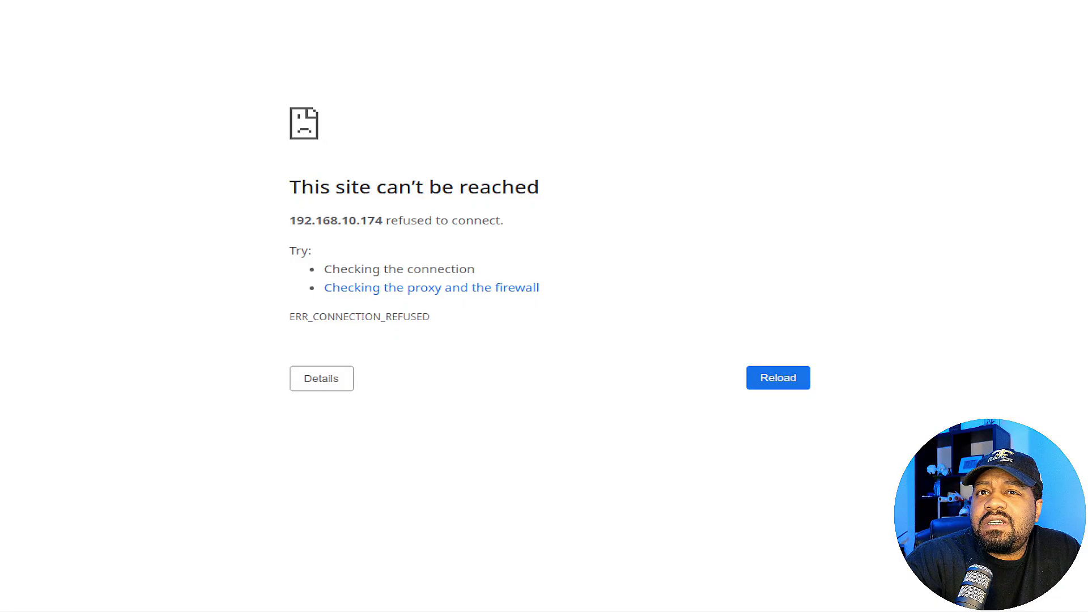
{"action": "type", "text": ":"}
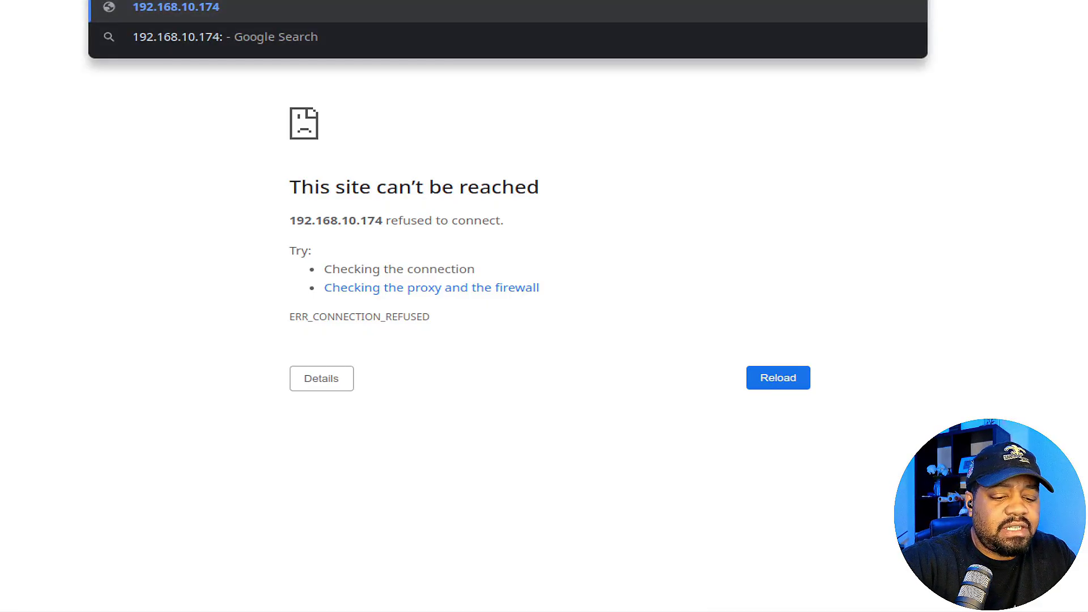
{"action": "type", "text": "808"}
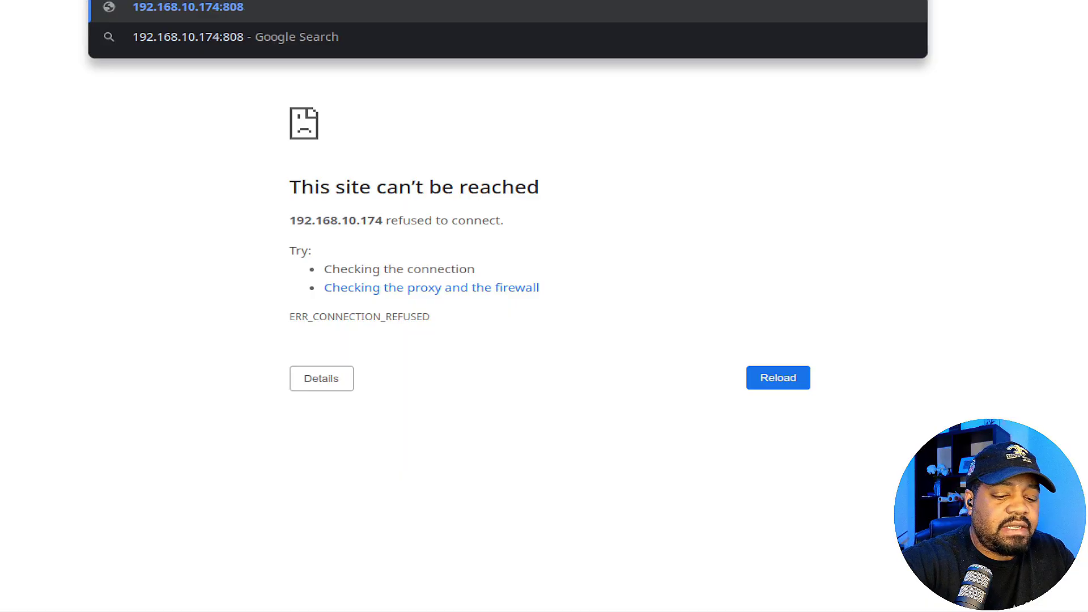
{"action": "type", "text": "0"}
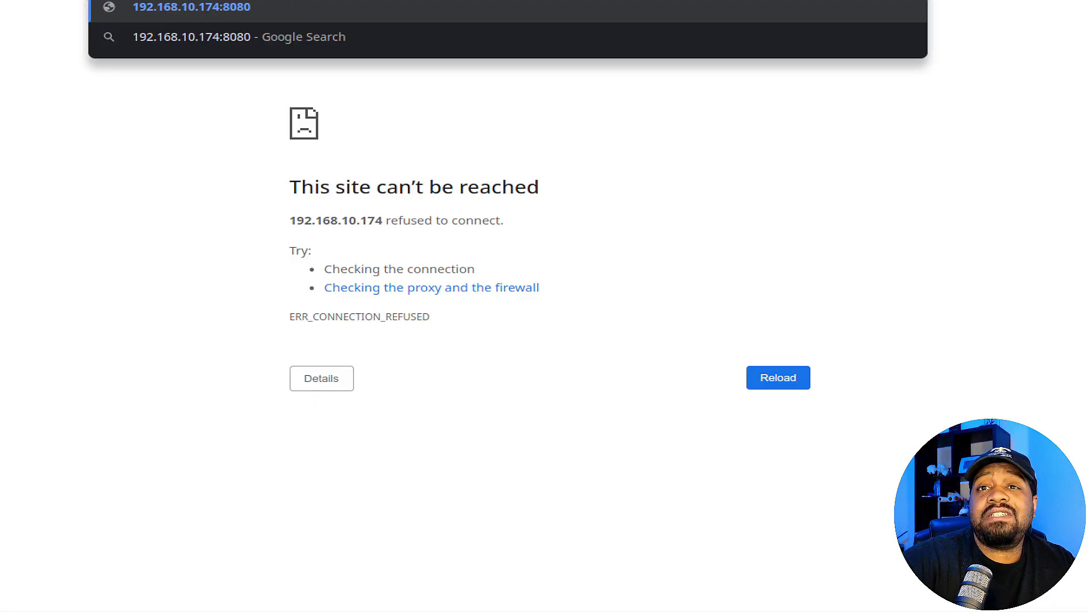
{"action": "key", "text": "Return"}
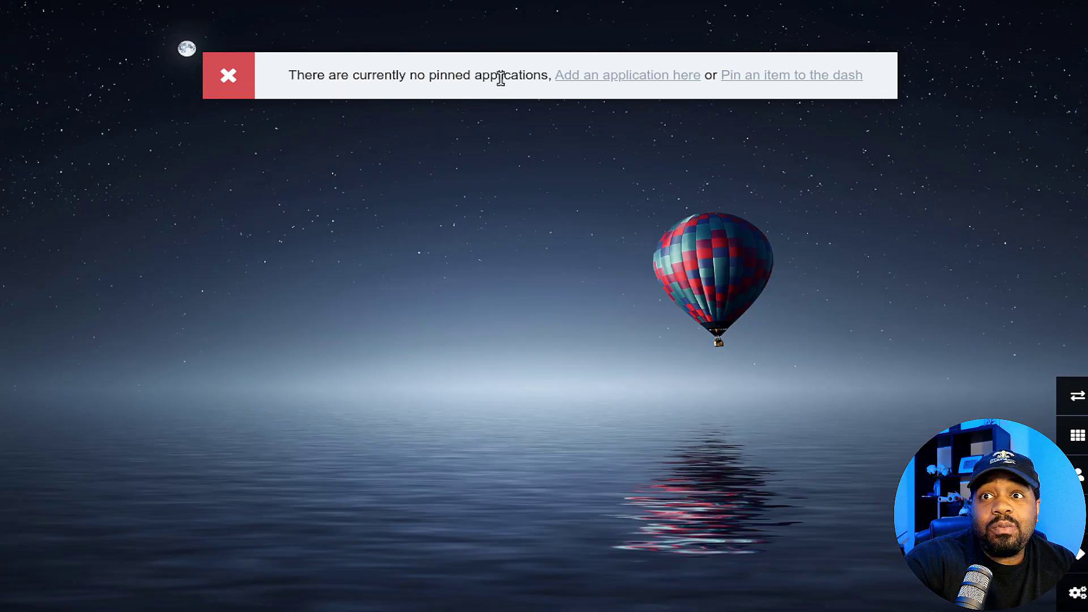
- Add a new application and set its type to Pi-hole so its name and icon fill in
{"action": "left_click", "coordinate": [629, 75]}
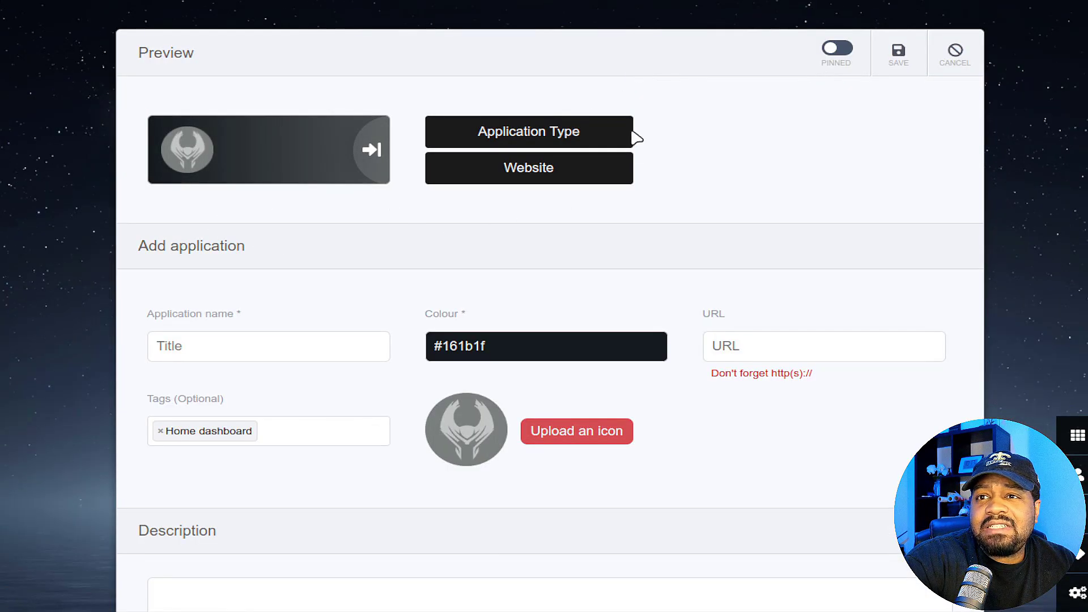
{"action": "left_click", "coordinate": [525, 137]}
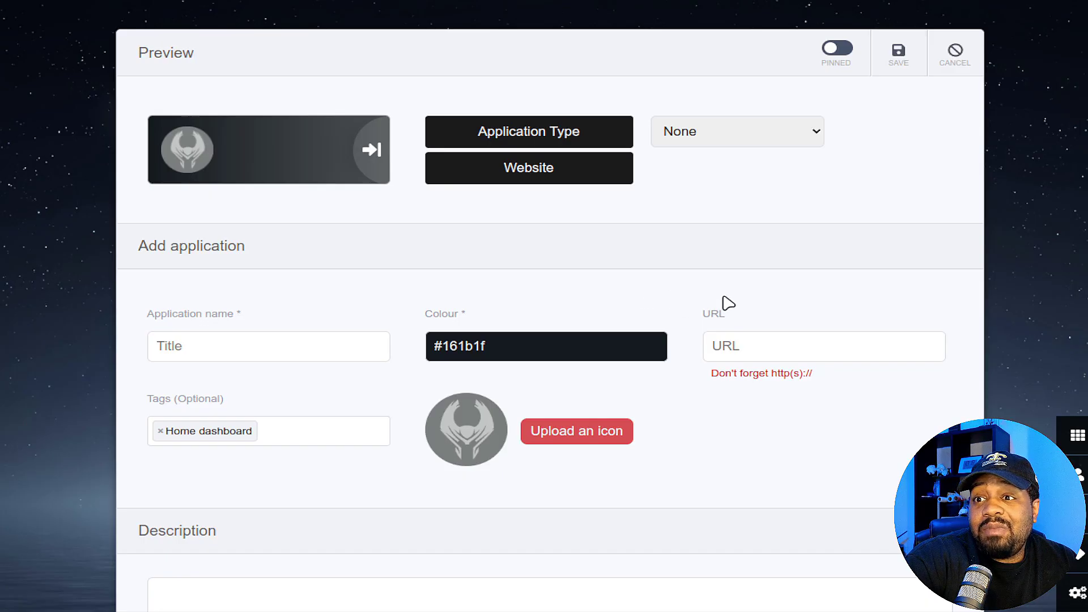
{"action": "left_click", "coordinate": [720, 313]}
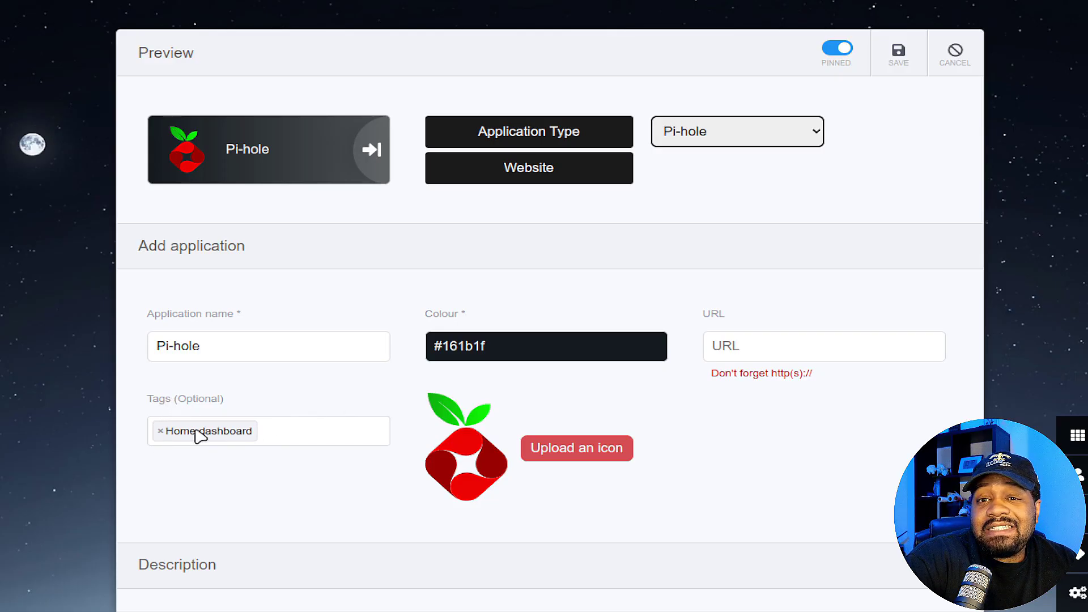
{"action": "left_click", "coordinate": [809, 348]}
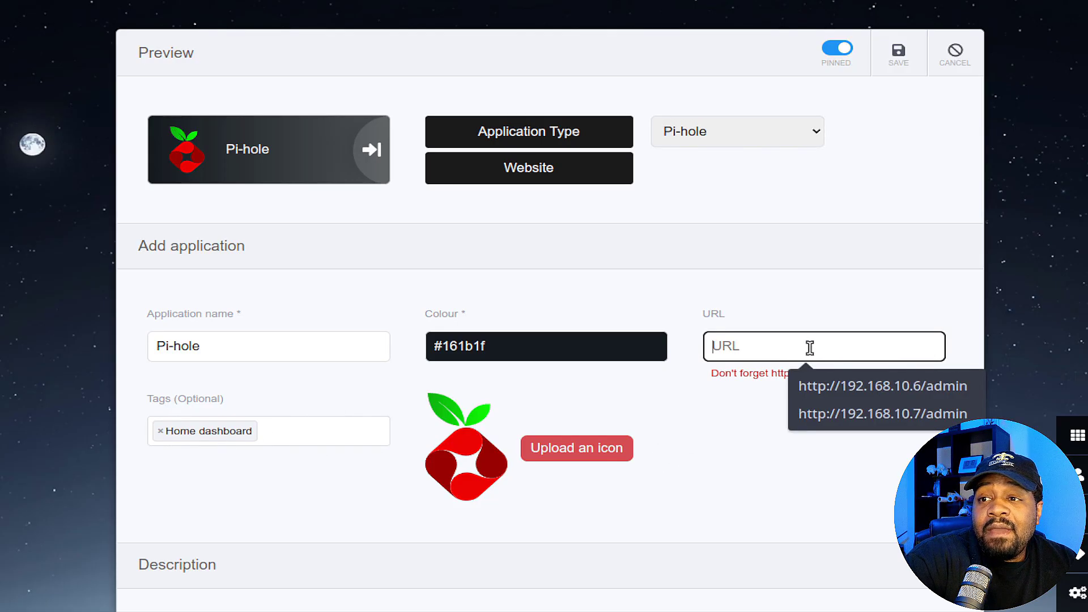
{"action": "left_click", "coordinate": [851, 387]}
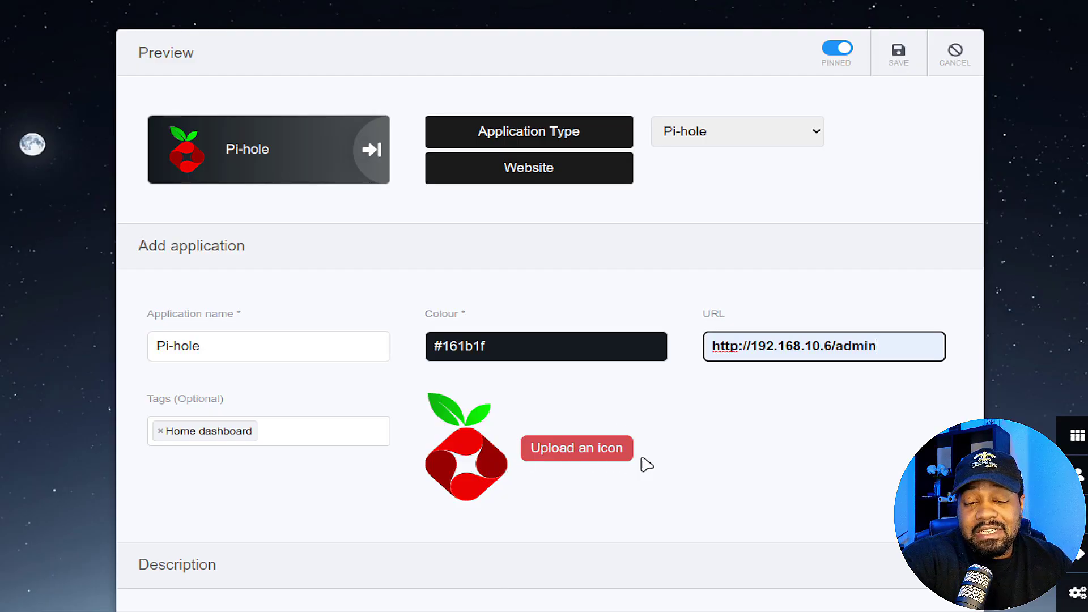
{"action": "scroll", "coordinate": [674, 467], "scroll_direction": "down", "scroll_amount": 3}
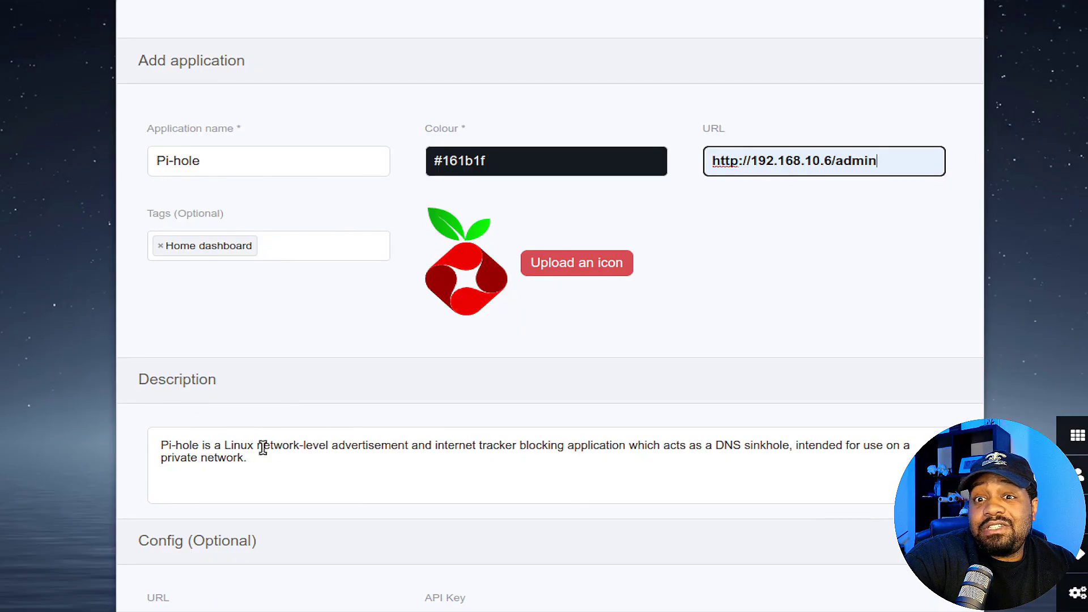
{"action": "scroll", "coordinate": [666, 399], "scroll_direction": "down", "scroll_amount": 2}
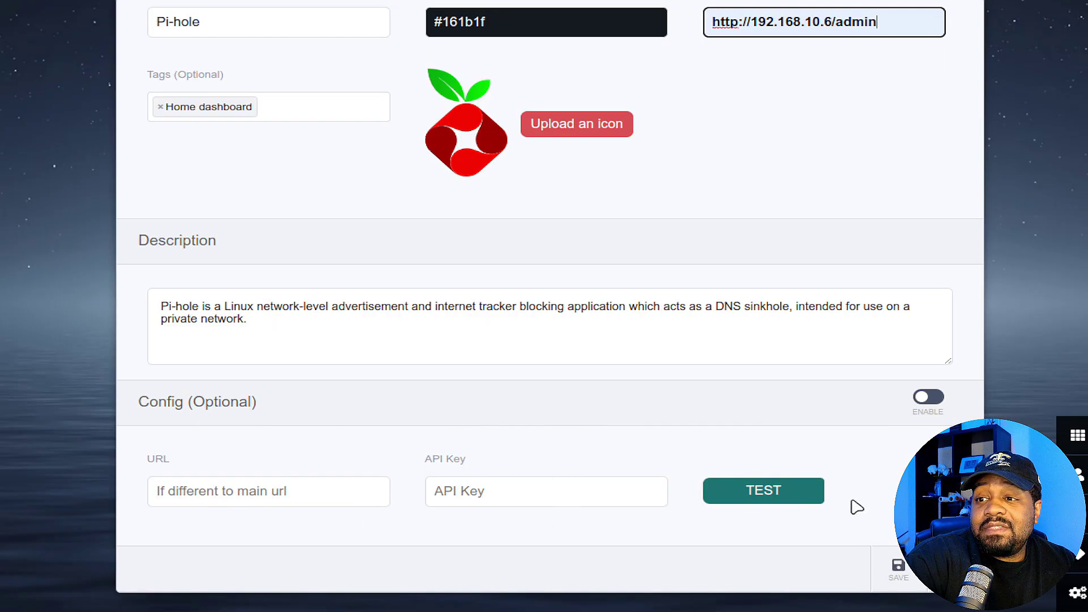
{"action": "scroll", "coordinate": [544, 306], "scroll_direction": "up", "scroll_amount": 5}
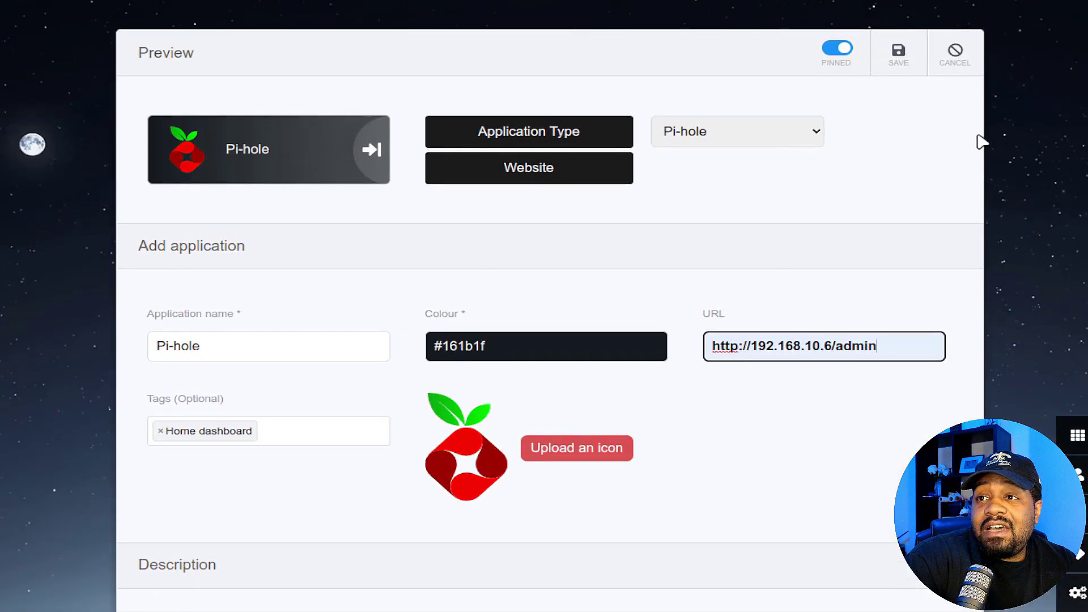
{"action": "left_click", "coordinate": [900, 57]}
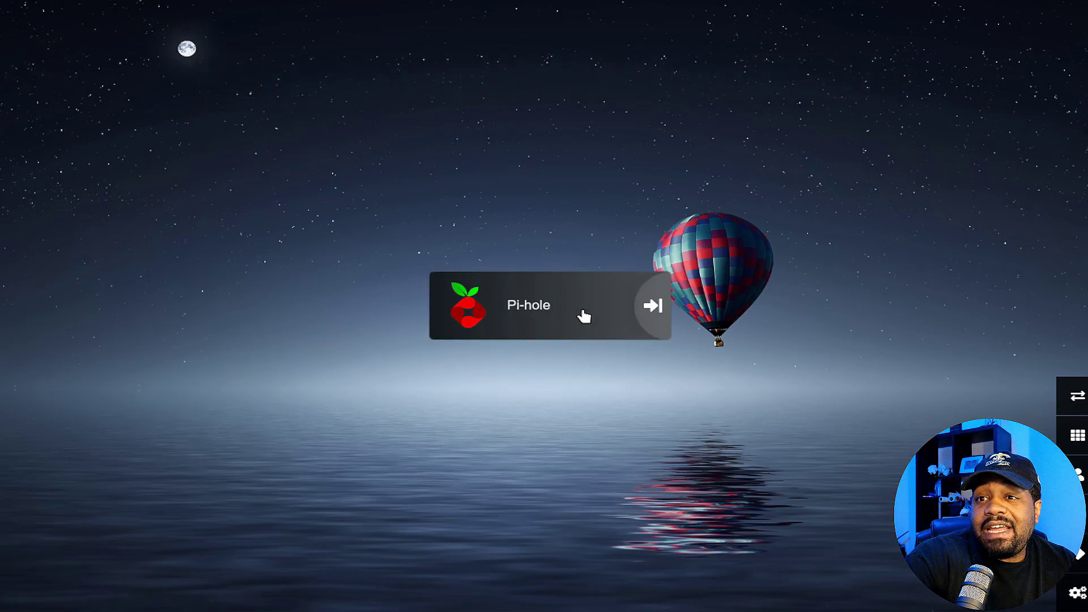
- Open the Pi-hole admin login from its tile, then bring up Heimdall's settings page
{"action": "left_click", "coordinate": [653, 309]}
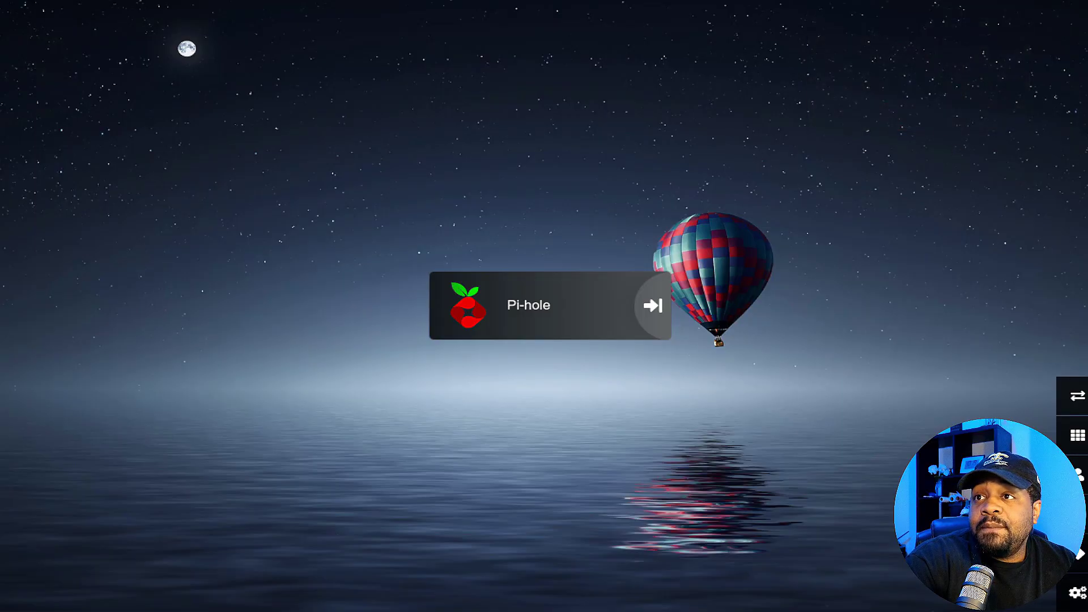
{"action": "left_click", "coordinate": [1076, 595]}
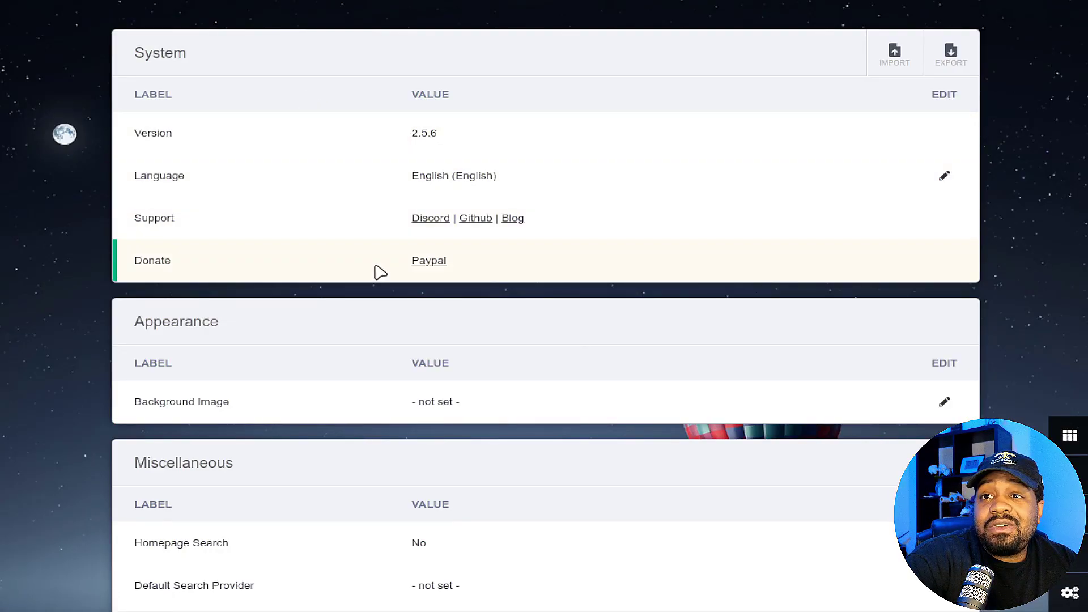
- Turn on the Homepage Search setting and save it
{"action": "scroll", "coordinate": [387, 207], "scroll_direction": "down", "scroll_amount": 2}
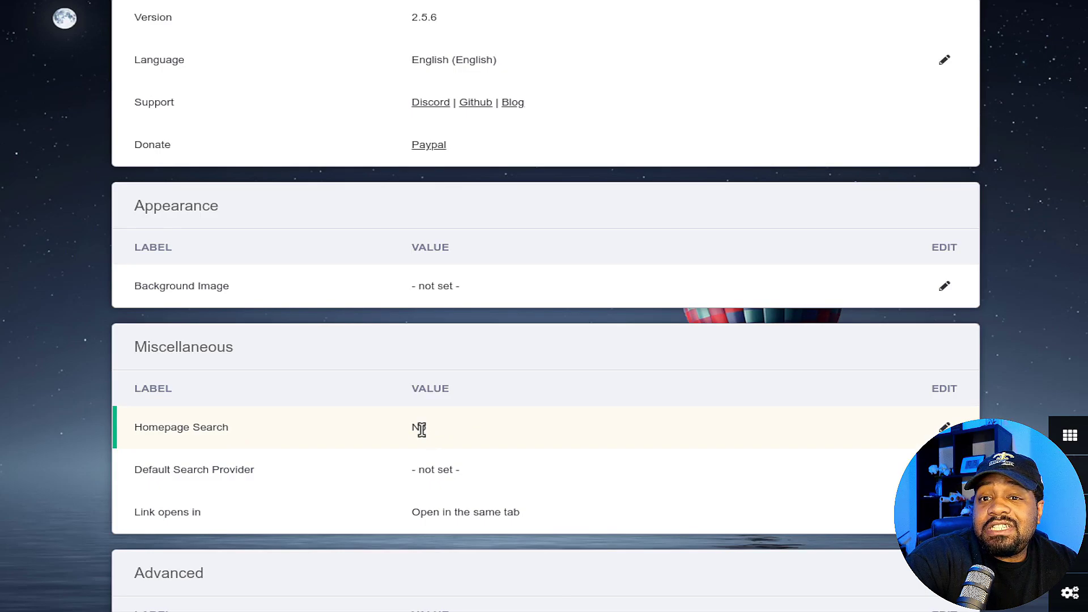
{"action": "left_click", "coordinate": [451, 426]}
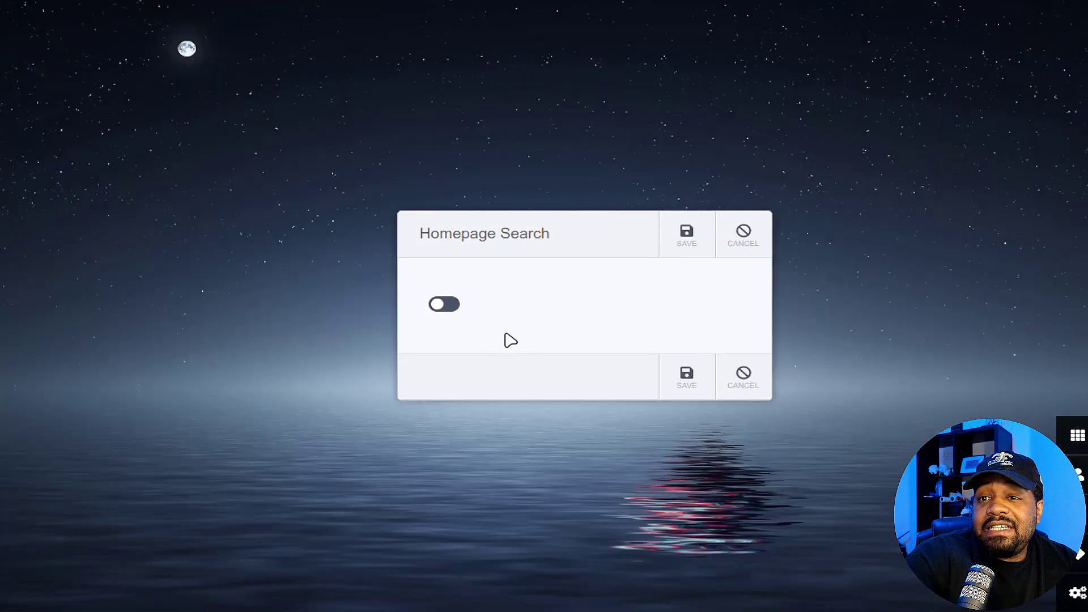
{"action": "left_click", "coordinate": [436, 305]}
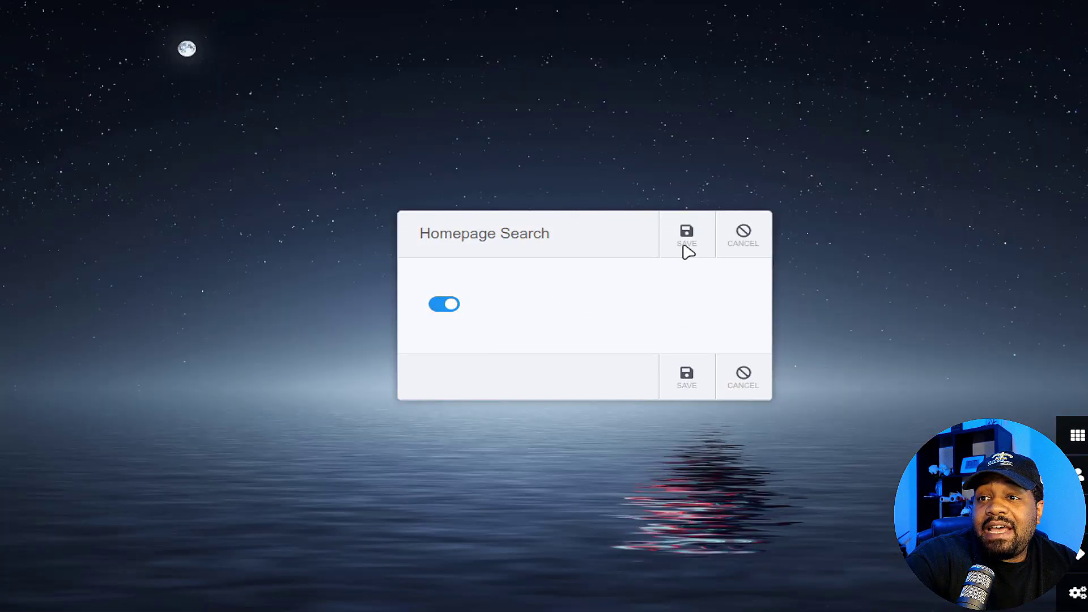
{"action": "left_click", "coordinate": [663, 249]}
- Set the Default Search Provider to DuckDuckGo
{"action": "scroll", "coordinate": [638, 559], "scroll_direction": "down", "scroll_amount": 6}
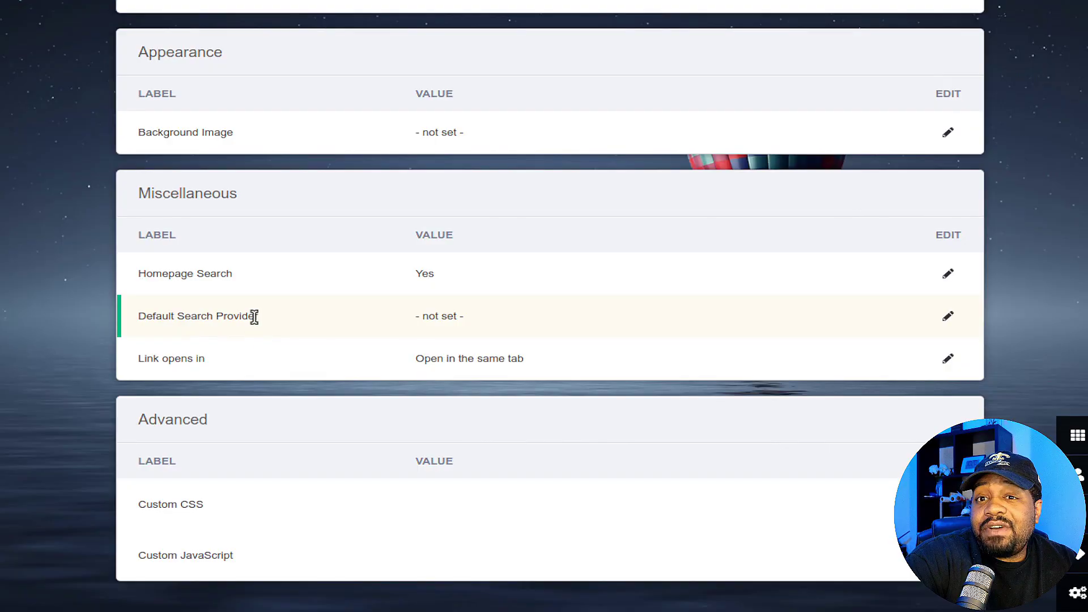
{"action": "left_click", "coordinate": [949, 320]}
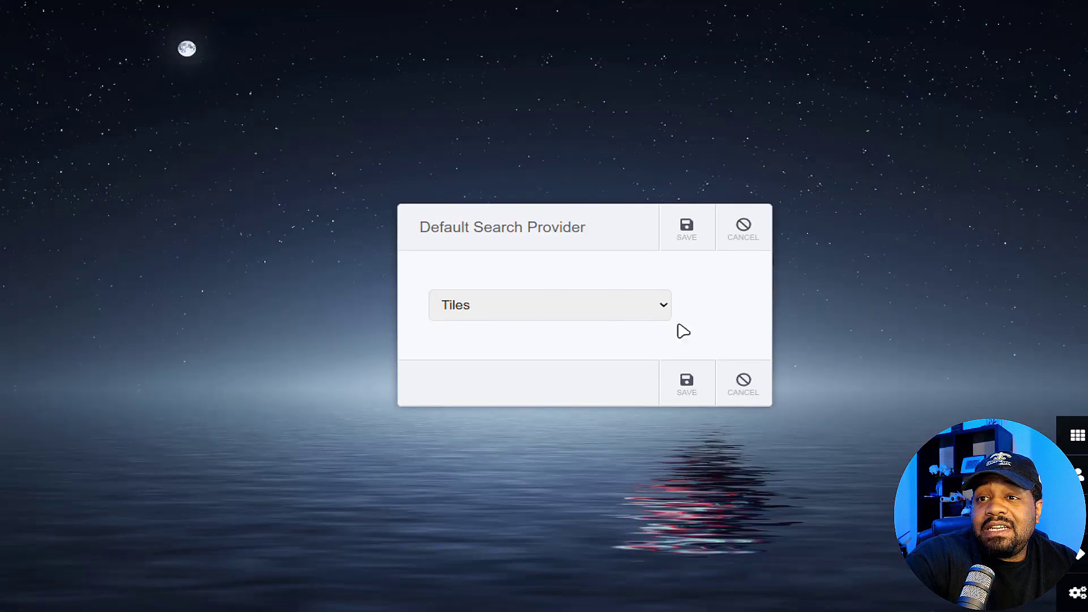
{"action": "left_click", "coordinate": [657, 308]}
{"action": "left_click", "coordinate": [574, 377]}
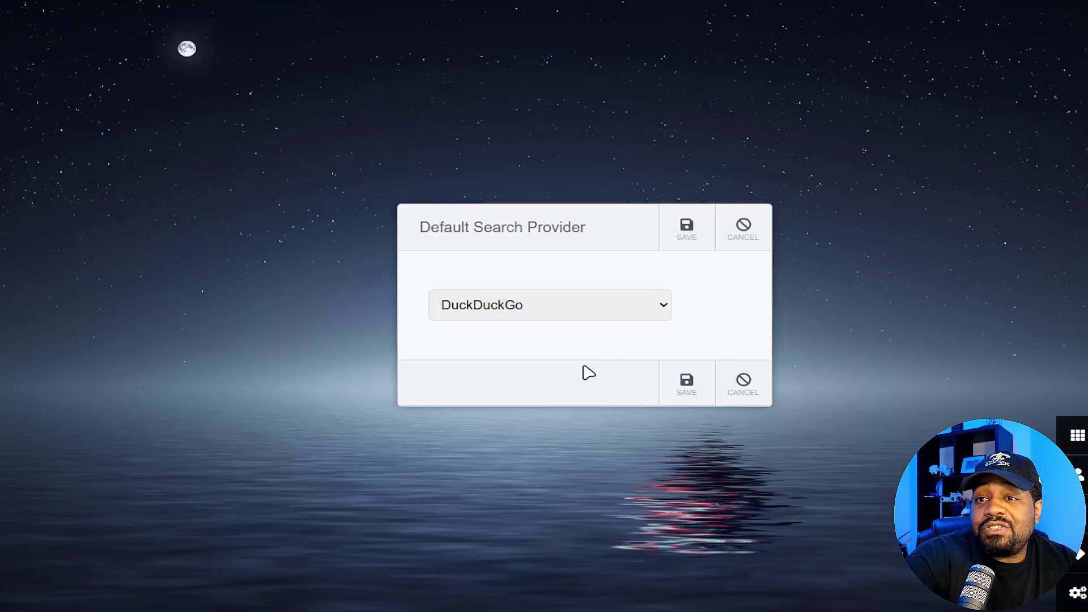
{"action": "left_click", "coordinate": [687, 236]}
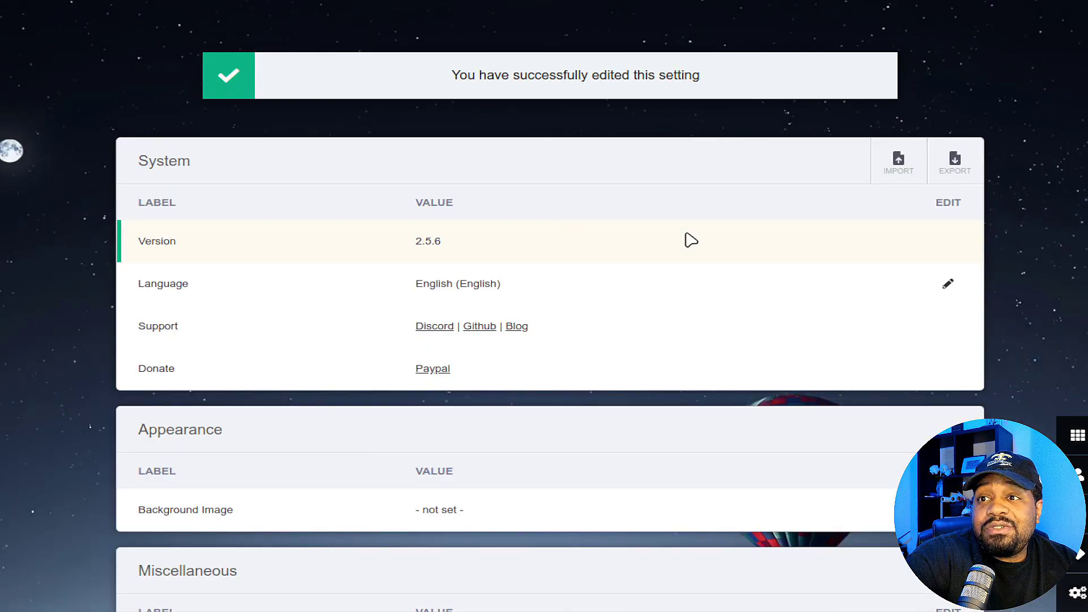
- Set 'Link opens in' to Open in a new tab
{"action": "scroll", "coordinate": [354, 435], "scroll_direction": "down", "scroll_amount": 7}
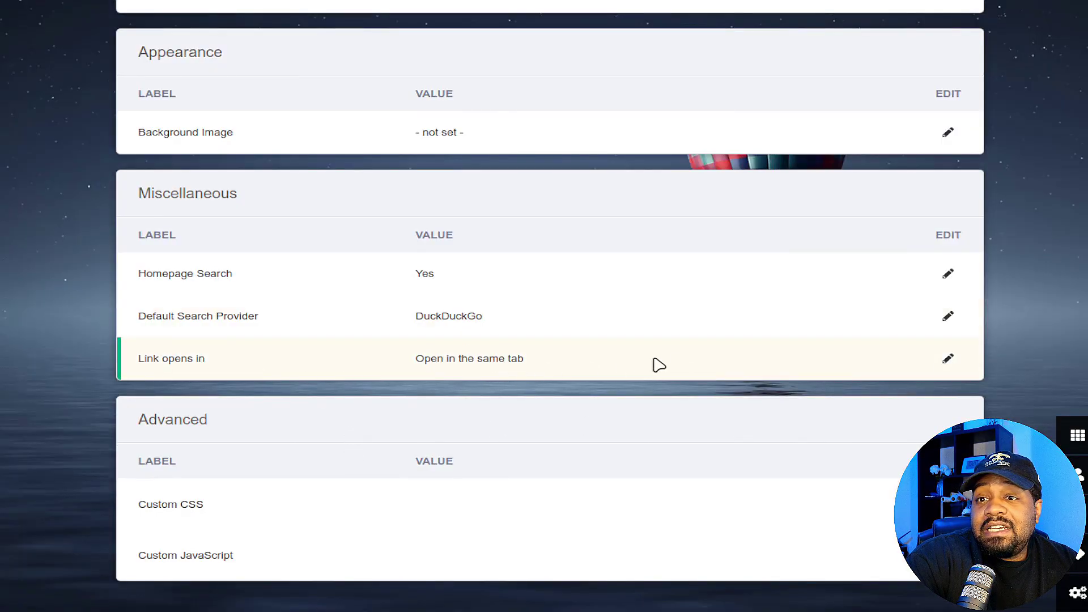
{"action": "left_click", "coordinate": [947, 365]}
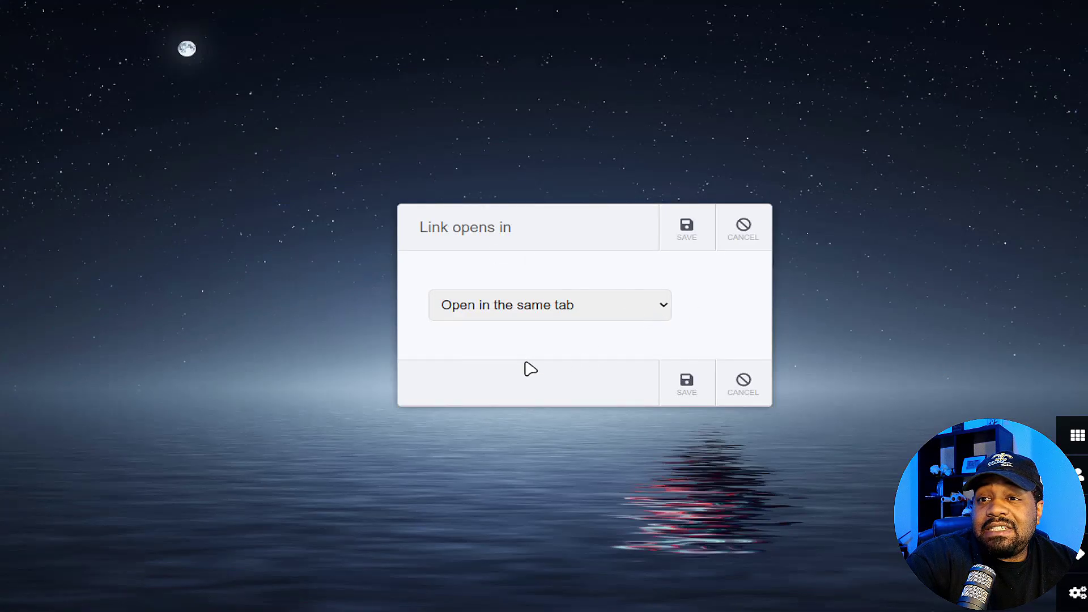
{"action": "left_click", "coordinate": [589, 305]}
{"action": "left_click", "coordinate": [687, 231]}
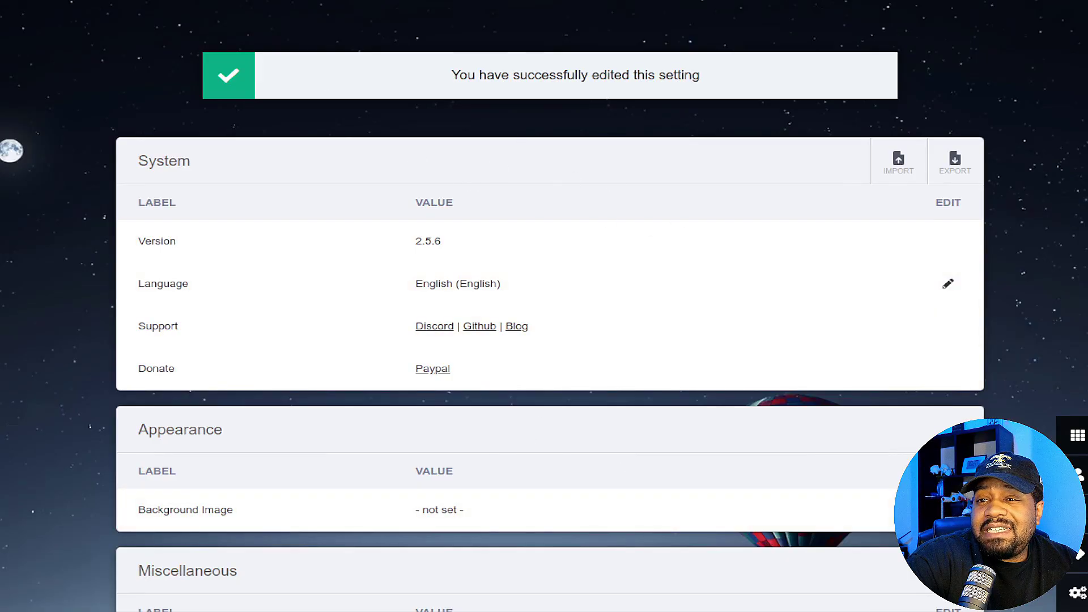
{"action": "scroll", "coordinate": [487, 447], "scroll_direction": "down", "scroll_amount": 6}
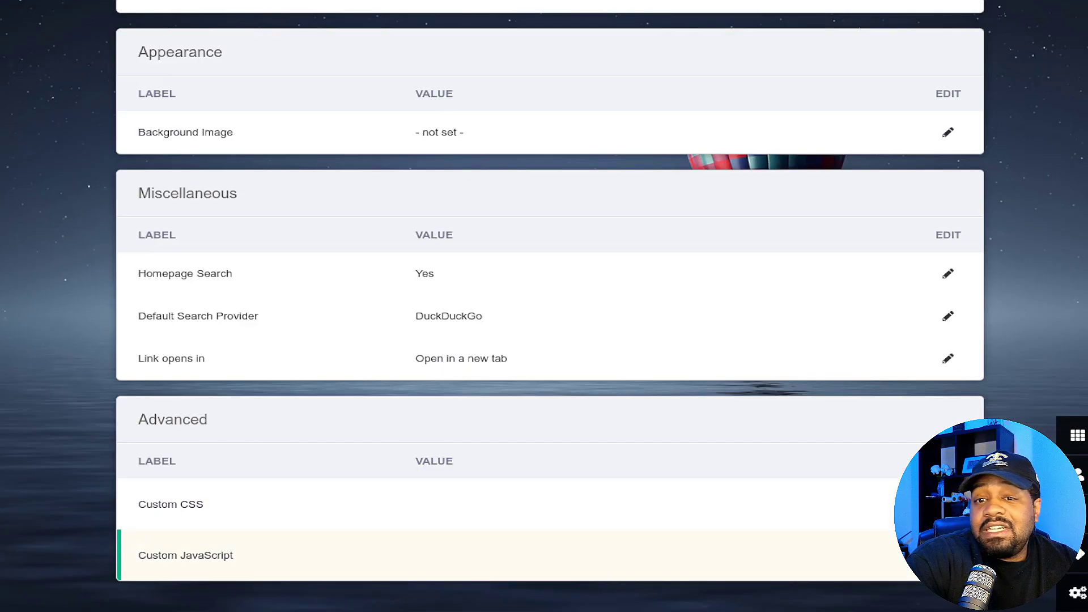
{"action": "scroll", "coordinate": [794, 306], "scroll_direction": "up", "scroll_amount": 5}
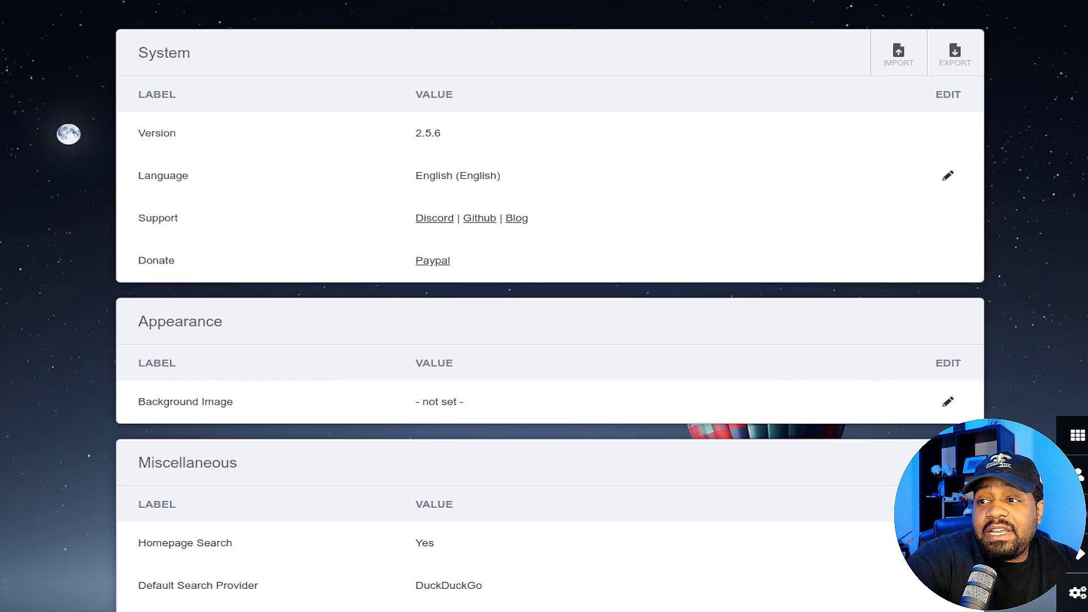
- View the tags and applications lists, cancel a new application form, and return to the dashboard
{"action": "left_click", "coordinate": [1081, 559]}
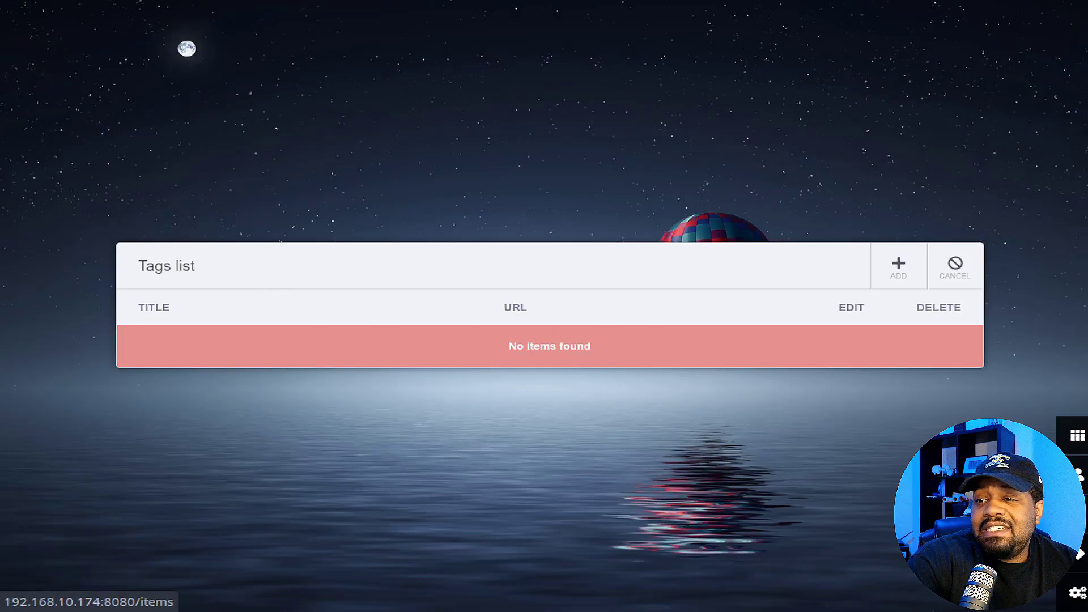
{"action": "left_click", "coordinate": [1077, 434]}
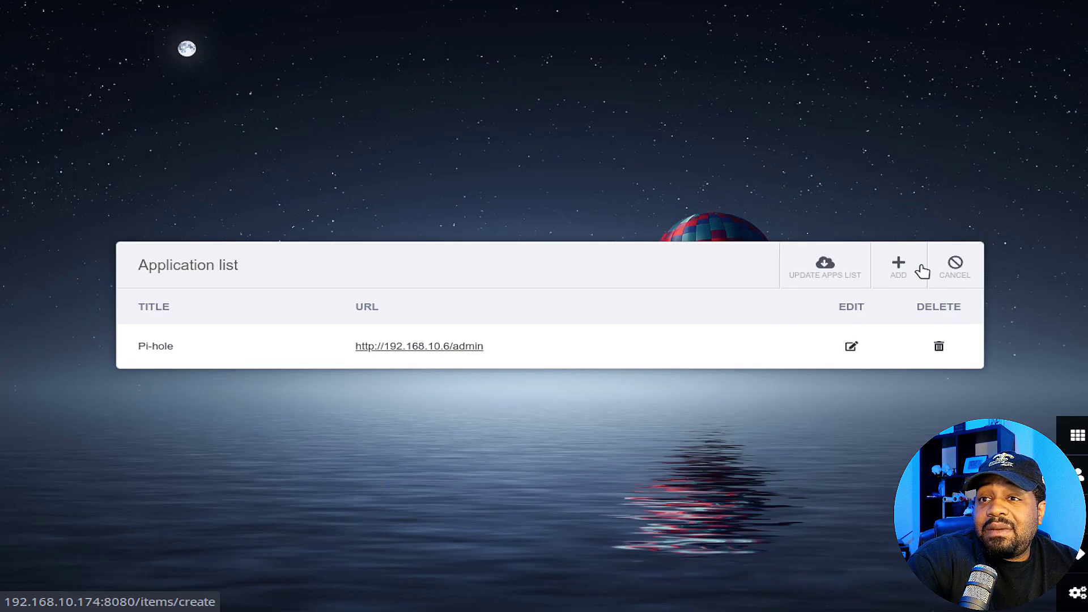
{"action": "left_click", "coordinate": [900, 275]}
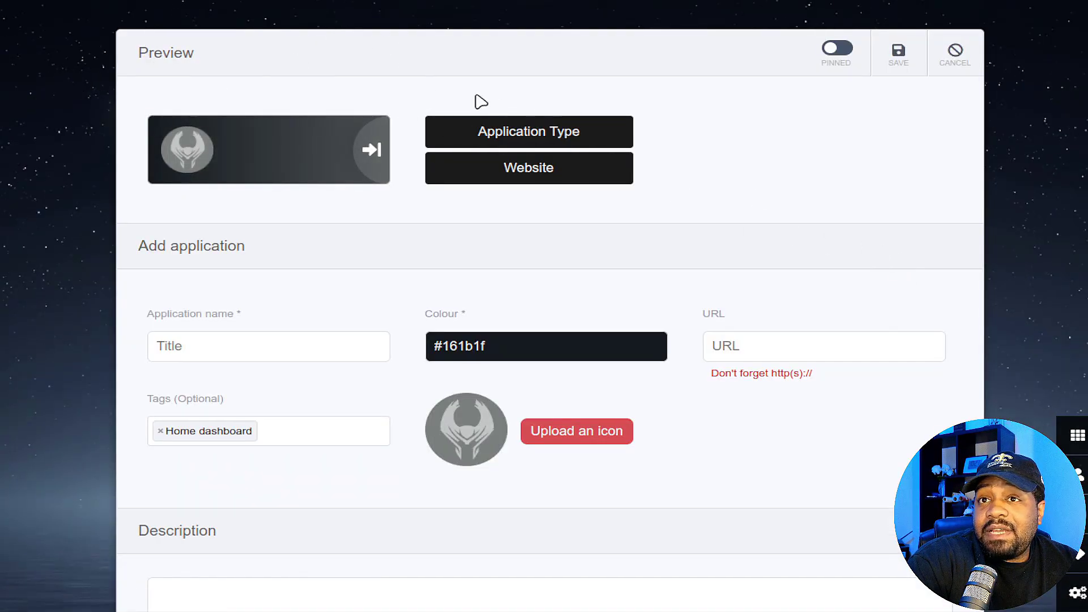
{"action": "left_click", "coordinate": [957, 63]}
{"action": "left_click", "coordinate": [954, 267]}
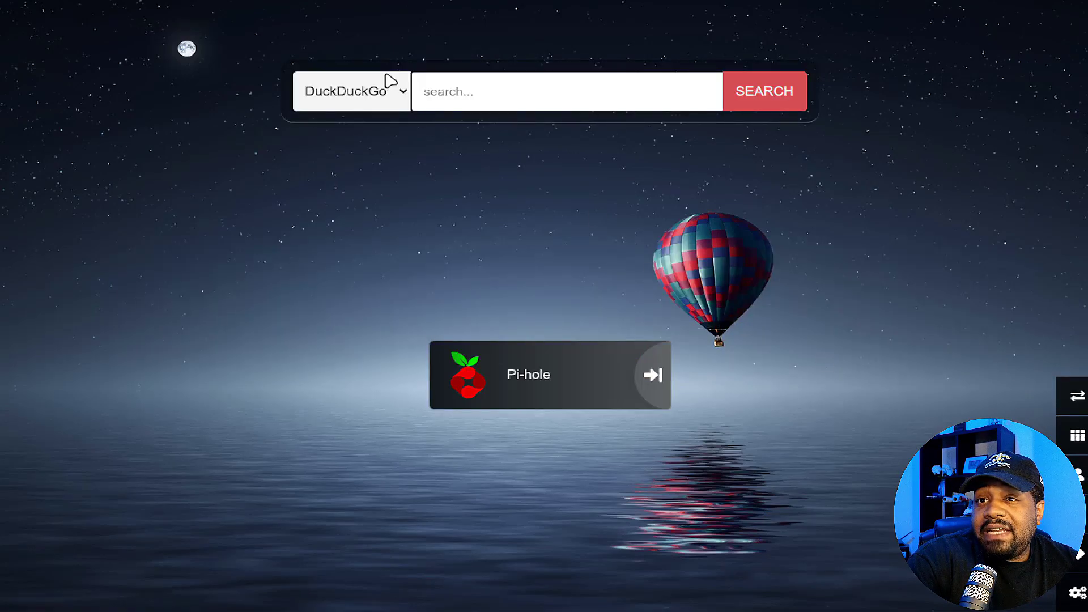
- Search 'test' from the homepage bar to verify DuckDuckGo results, then go back to the dashboard
{"action": "left_click", "coordinate": [526, 101]}
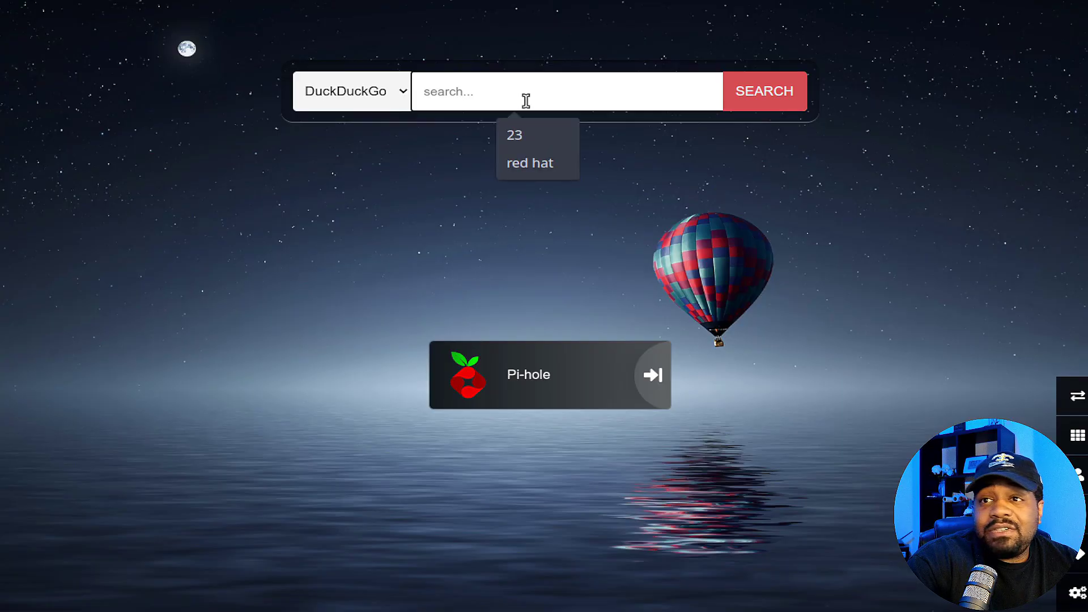
{"action": "left_click", "coordinate": [352, 179]}
{"action": "left_click", "coordinate": [585, 97]}
{"action": "type", "text": "test"}
{"action": "key", "text": "Return"}
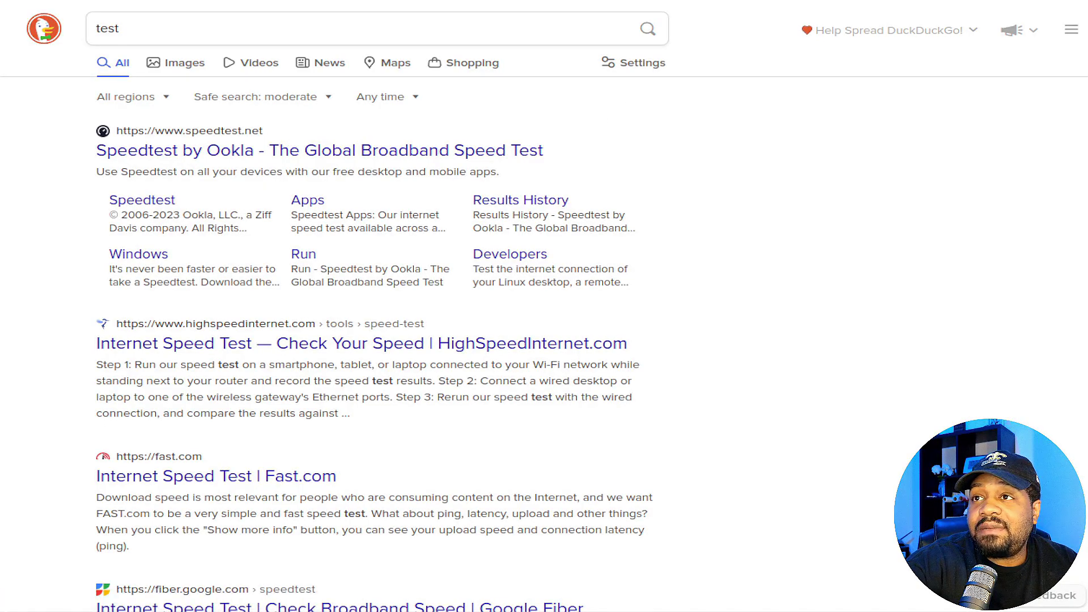
{"action": "key", "text": "alt+Left"}
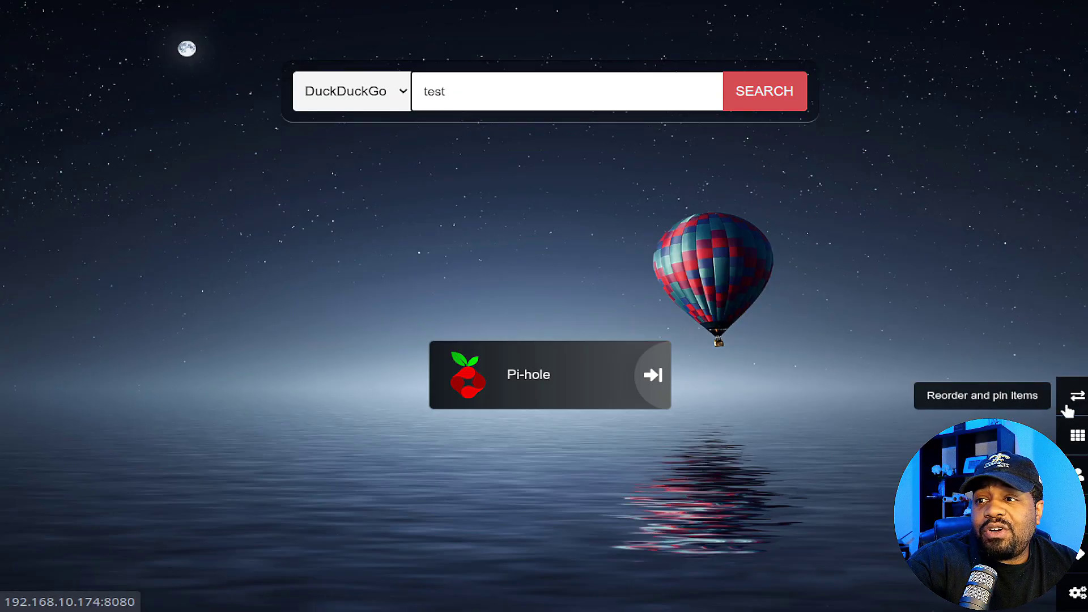
- Toggle reorder-and-pin mode on and off, then clear 'test' from the search box
{"action": "left_click", "coordinate": [1079, 404]}
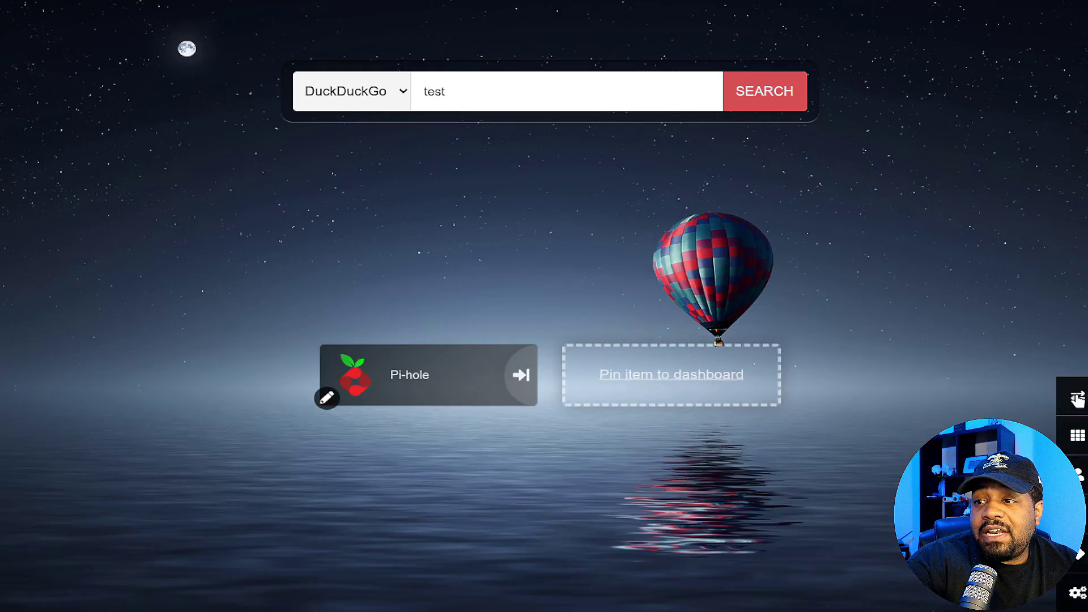
{"action": "left_click", "coordinate": [1077, 395]}
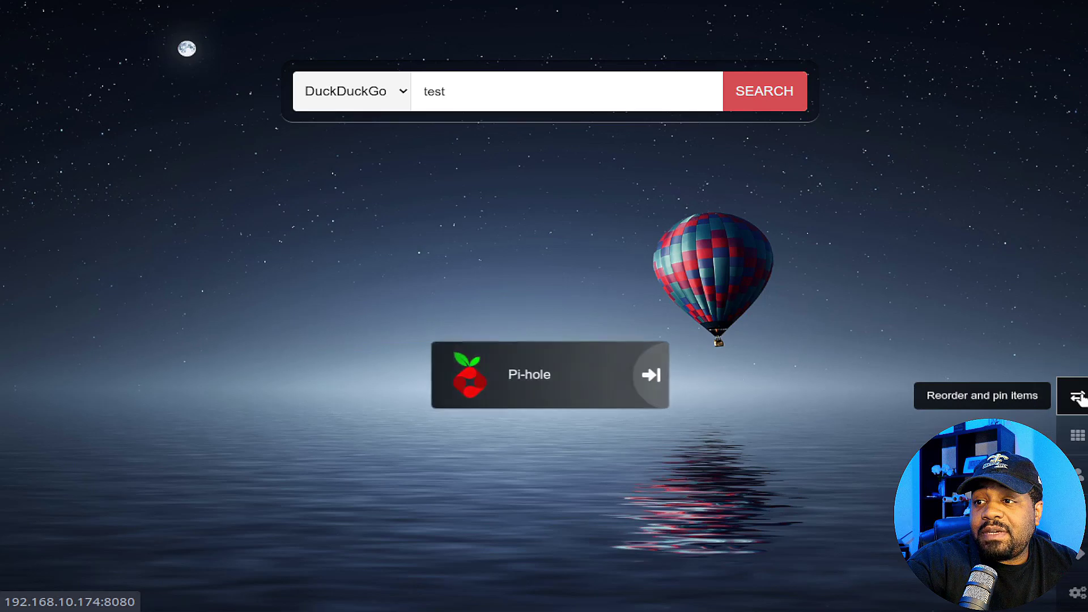
{"action": "left_click", "coordinate": [1080, 445]}
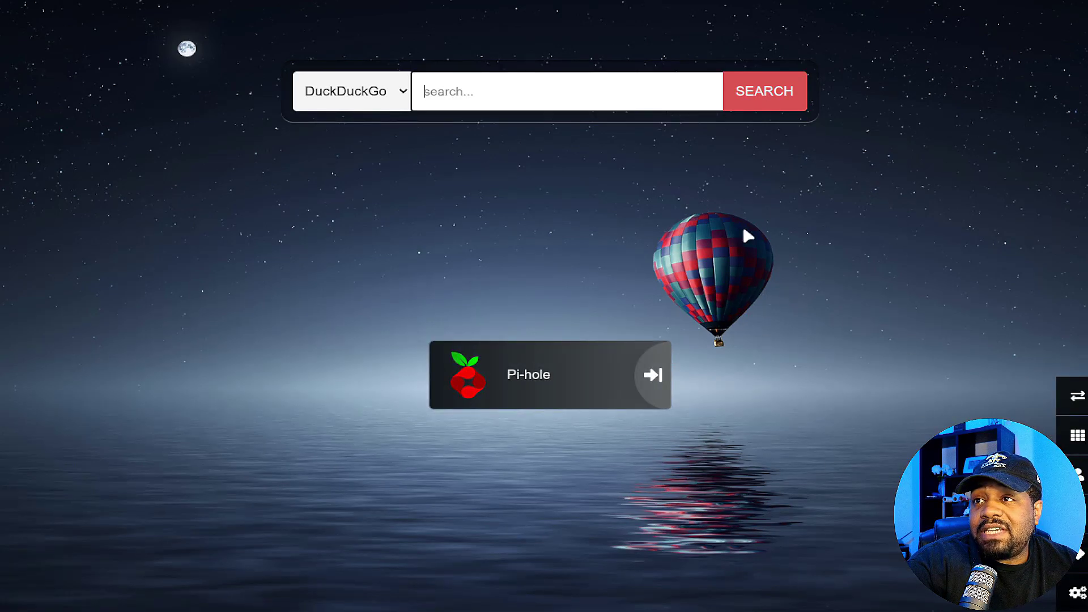